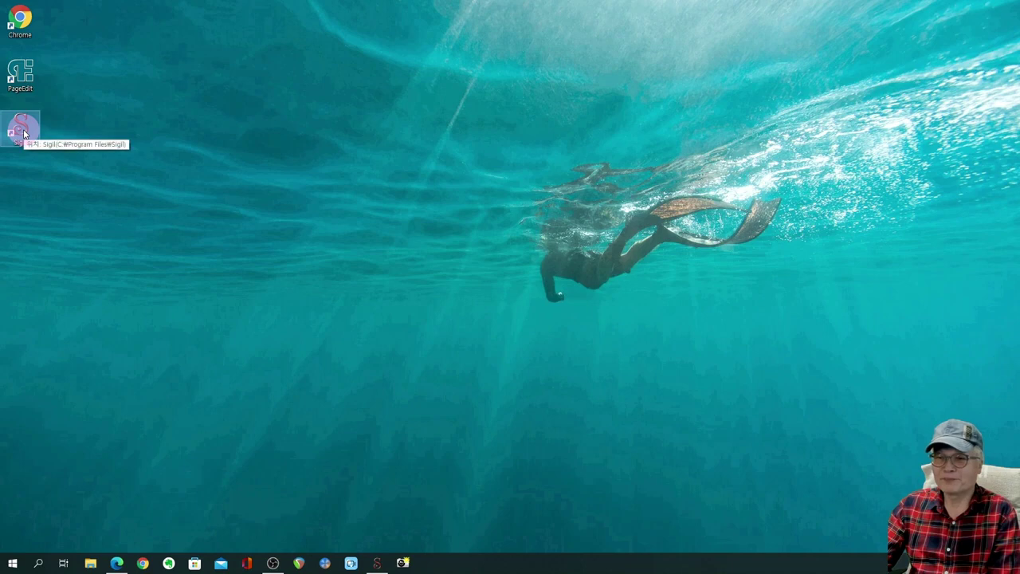
- Launch Sigil, restore it to a smaller window, and resize the panes with a narrower book browser and wider code view
{"action": "double_click", "coordinate": [24, 134]}
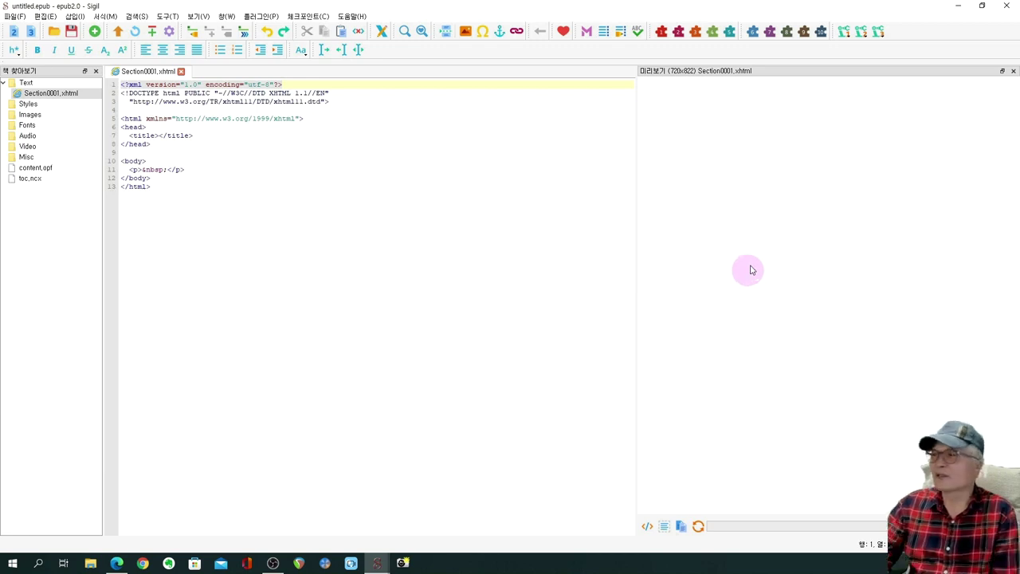
{"action": "left_click", "coordinate": [982, 6]}
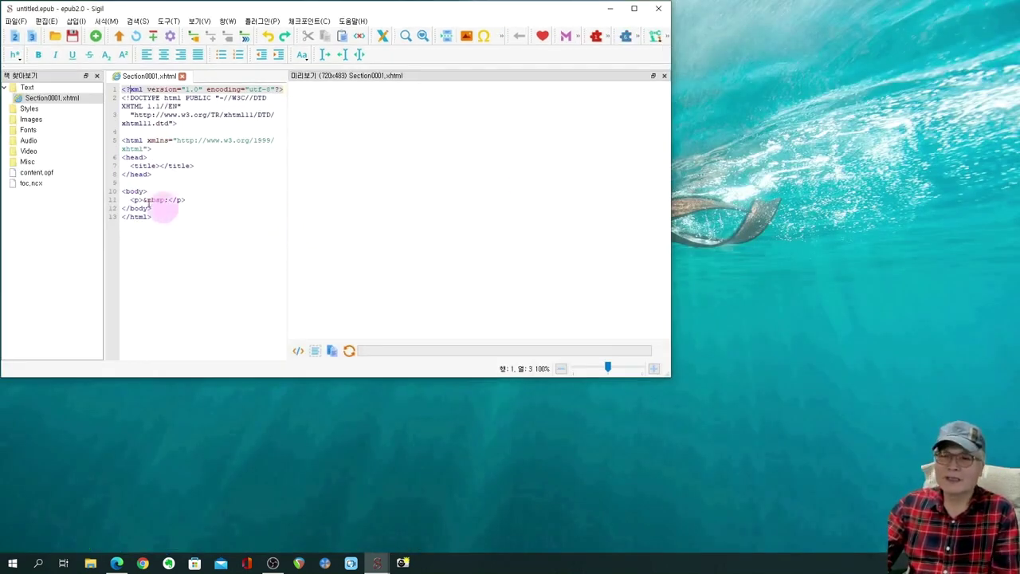
{"action": "left_click_drag", "start_coordinate": [99, 155], "coordinate": [91, 160]}
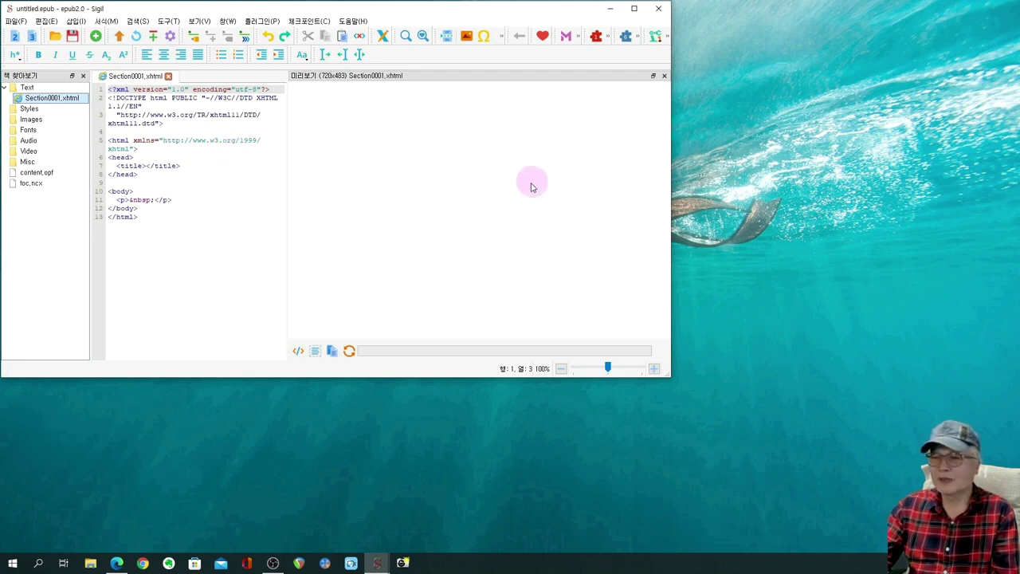
{"action": "left_click_drag", "start_coordinate": [286, 182], "coordinate": [396, 180]}
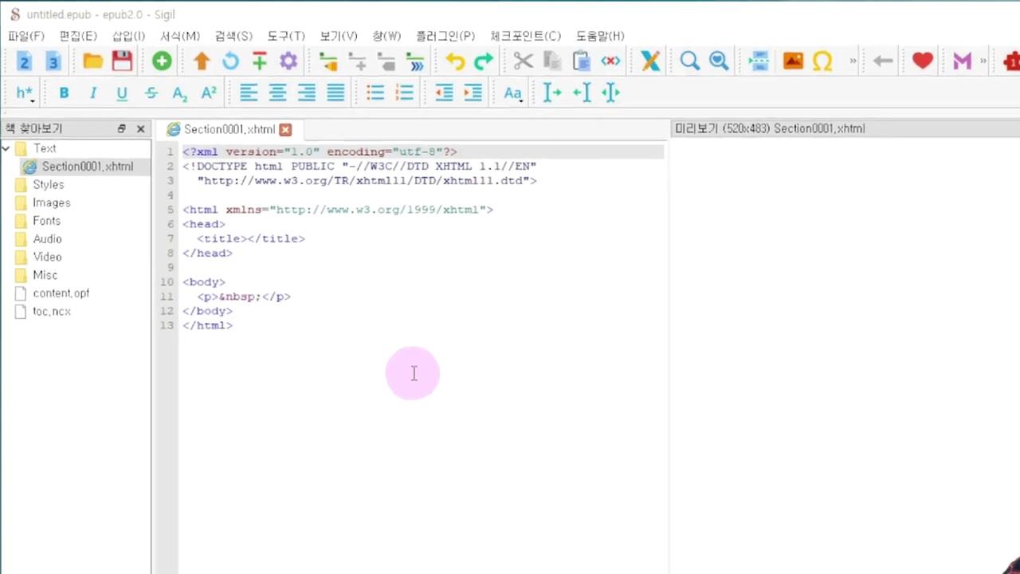
- Set the fixed-width code font (고정폭 코드 글꼴) for the code view to D2Coding in the preferences
{"action": "left_click", "coordinate": [70, 32]}
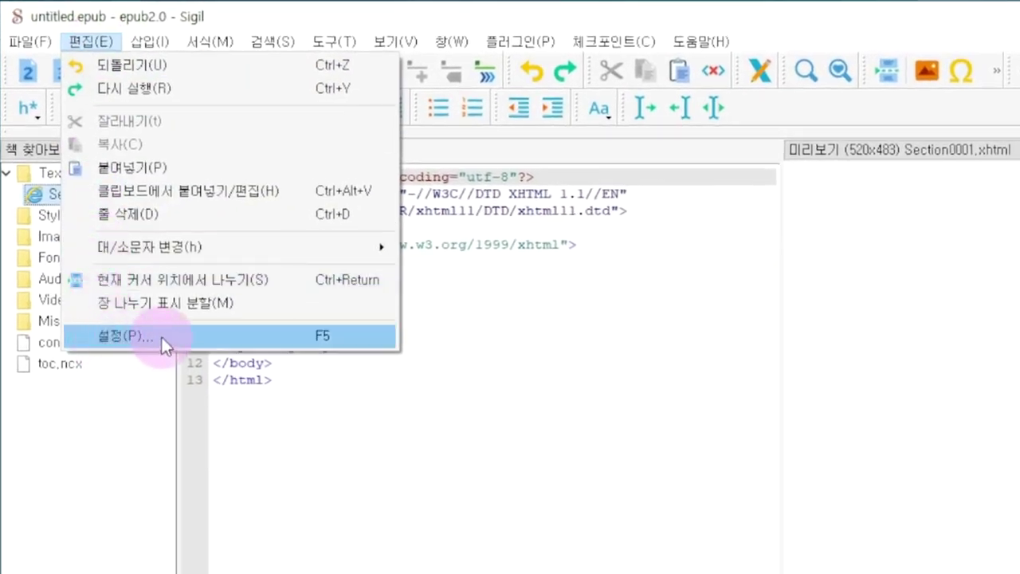
{"action": "left_click", "coordinate": [161, 334]}
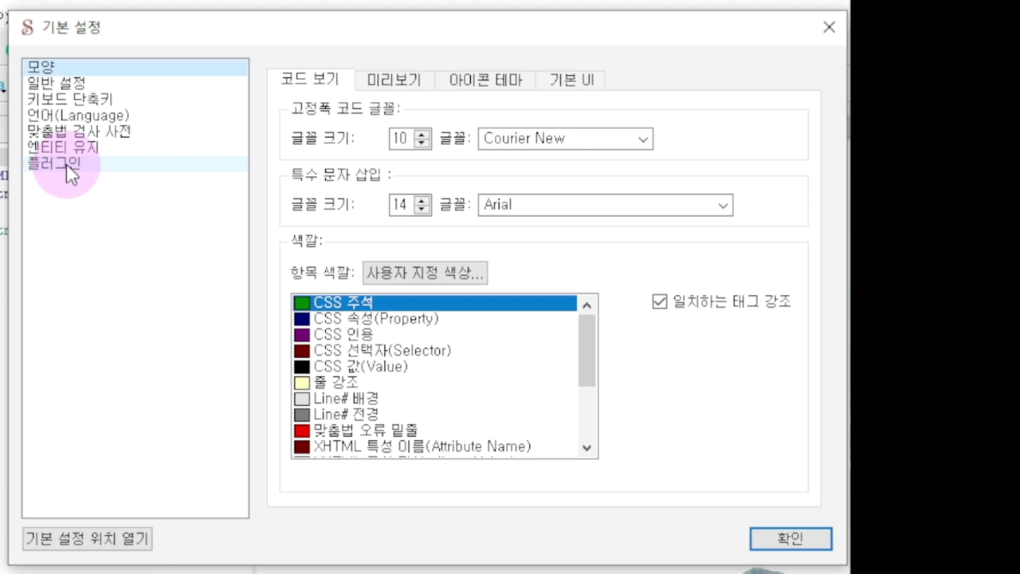
{"action": "left_click", "coordinate": [85, 64]}
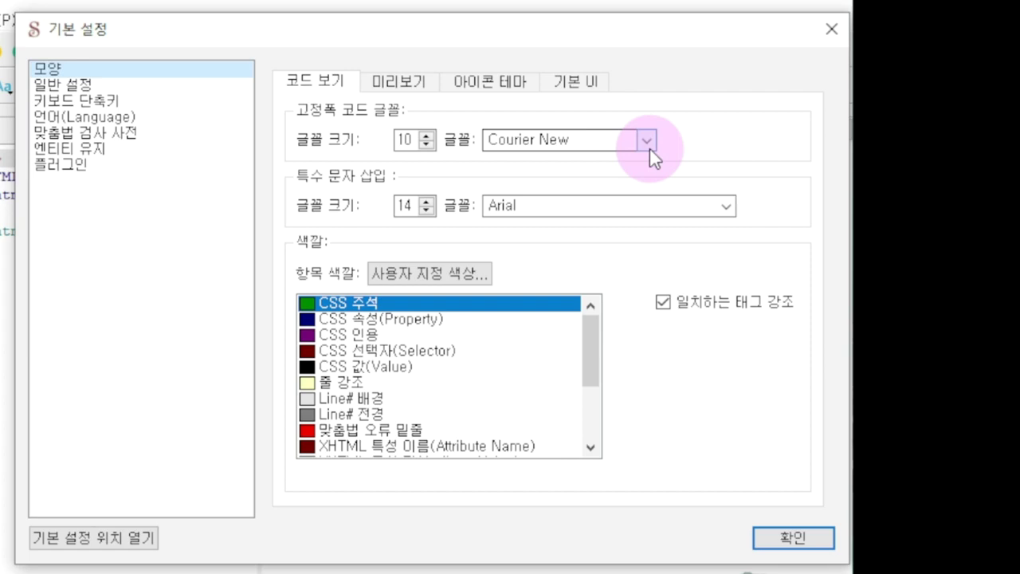
{"action": "left_click", "coordinate": [649, 148]}
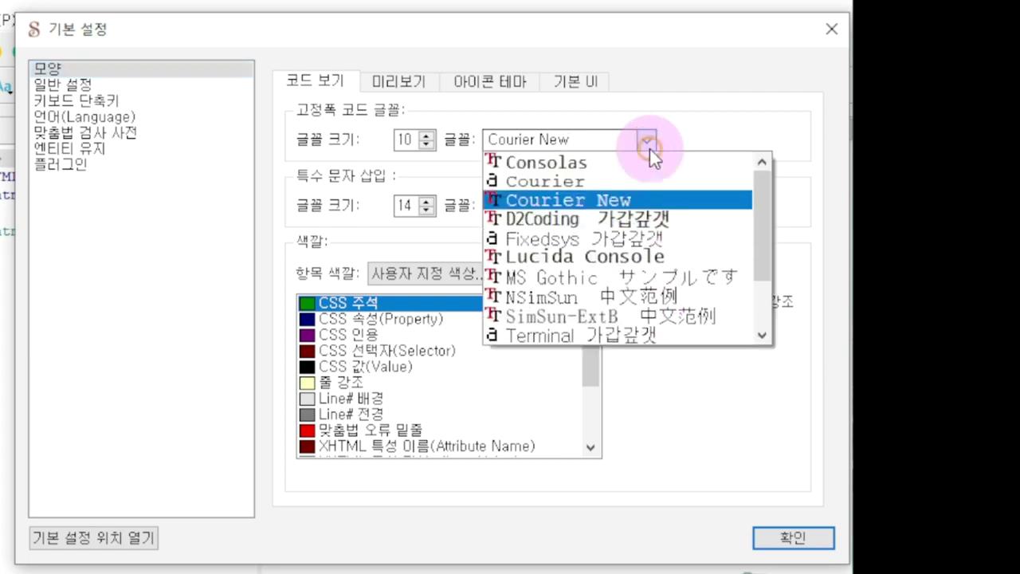
{"action": "left_click", "coordinate": [559, 218]}
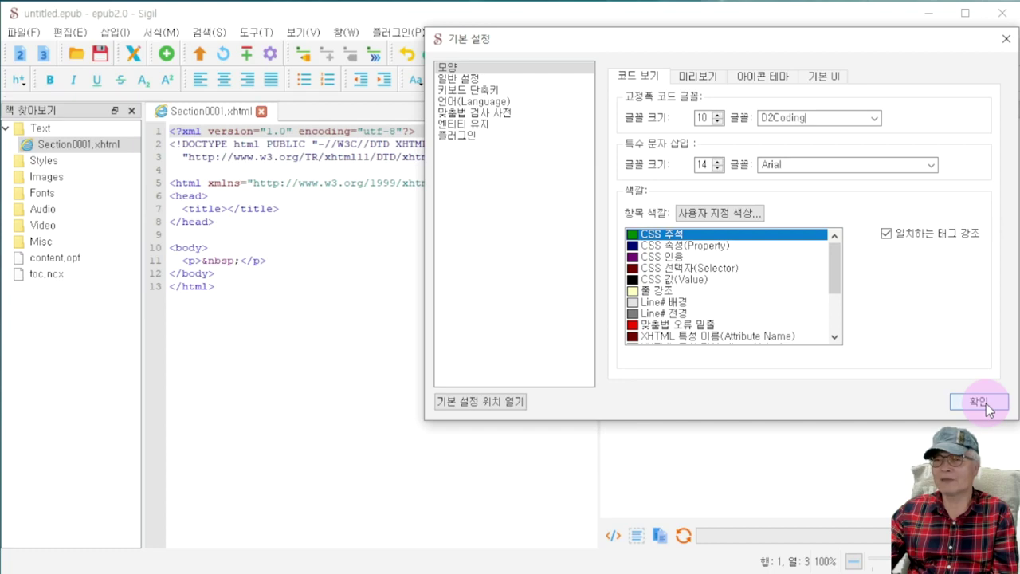
{"action": "left_click", "coordinate": [985, 405]}
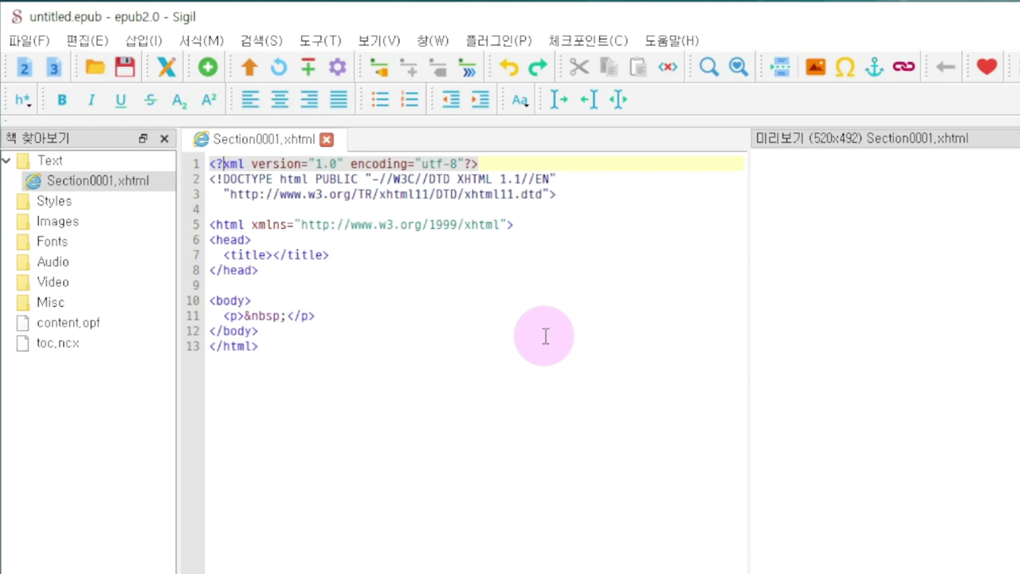
- Set the fixed-width code font size for the code view to 14 in the preferences
{"action": "left_click", "coordinate": [88, 42]}
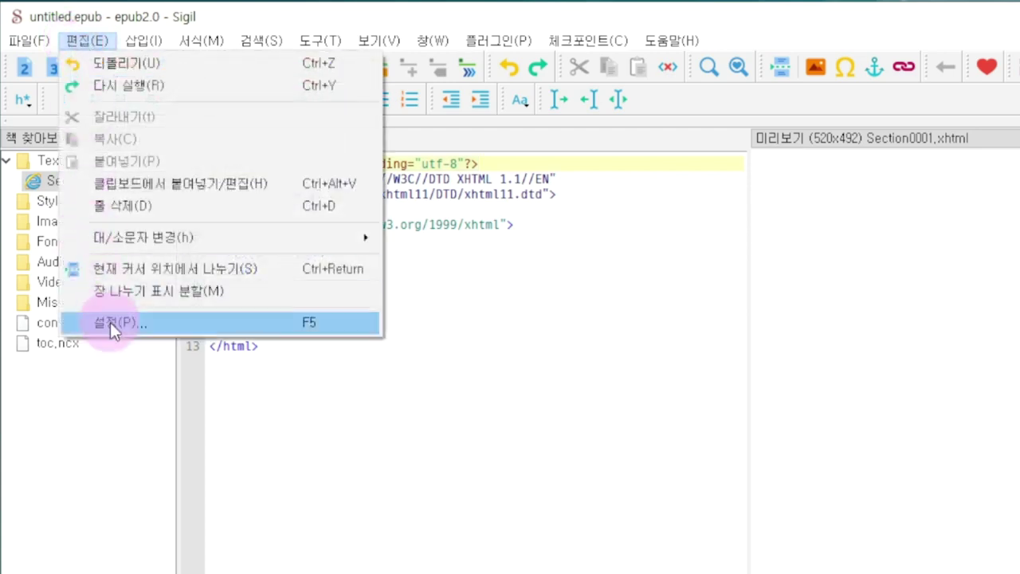
{"action": "left_click", "coordinate": [147, 322]}
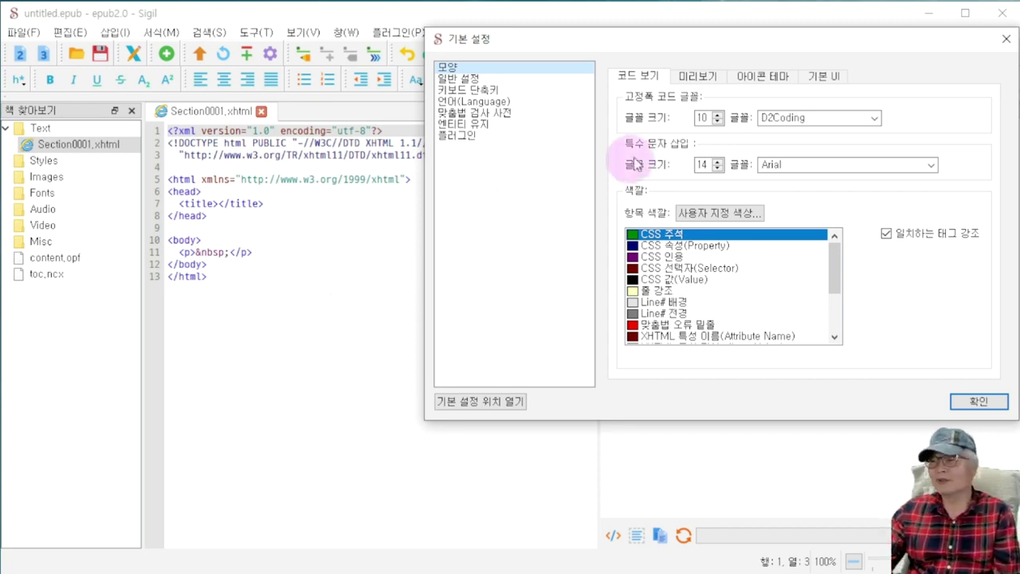
{"action": "left_click", "coordinate": [717, 114]}
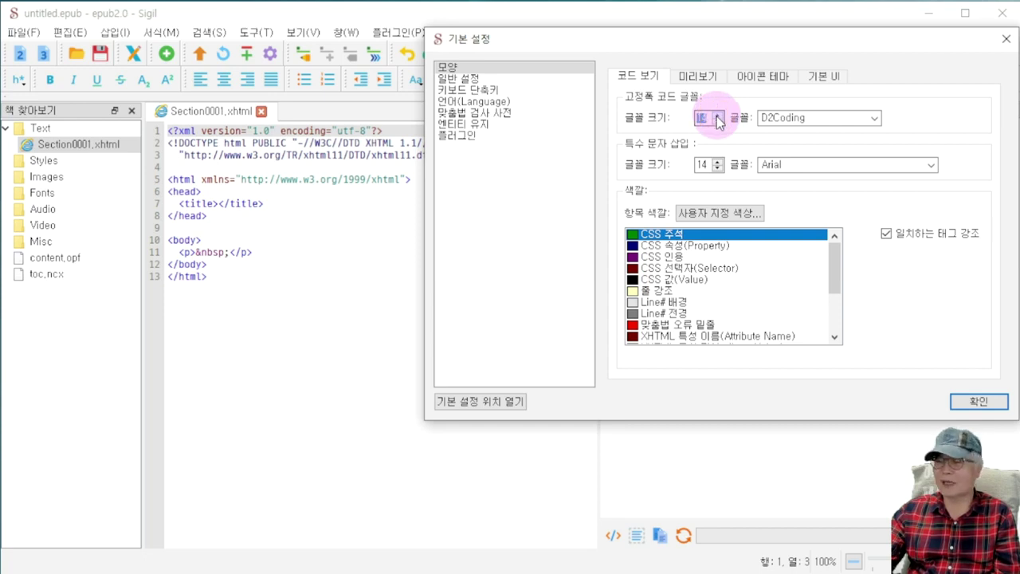
{"action": "left_click", "coordinate": [964, 400]}
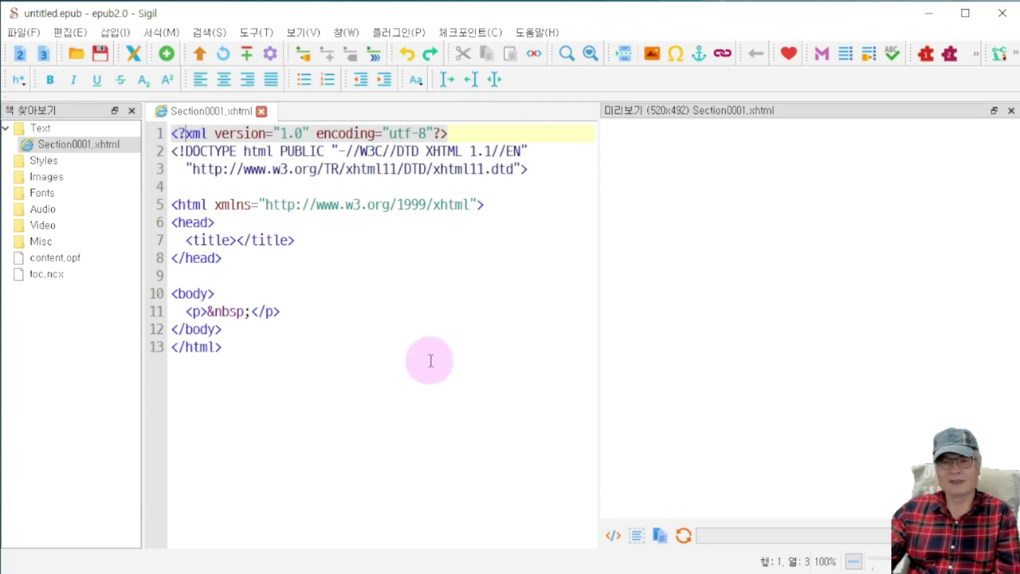
- Set the code view's fixed-width font size to 11 in the preferences and apply it
{"action": "left_click", "coordinate": [68, 32]}
{"action": "left_click", "coordinate": [103, 257]}
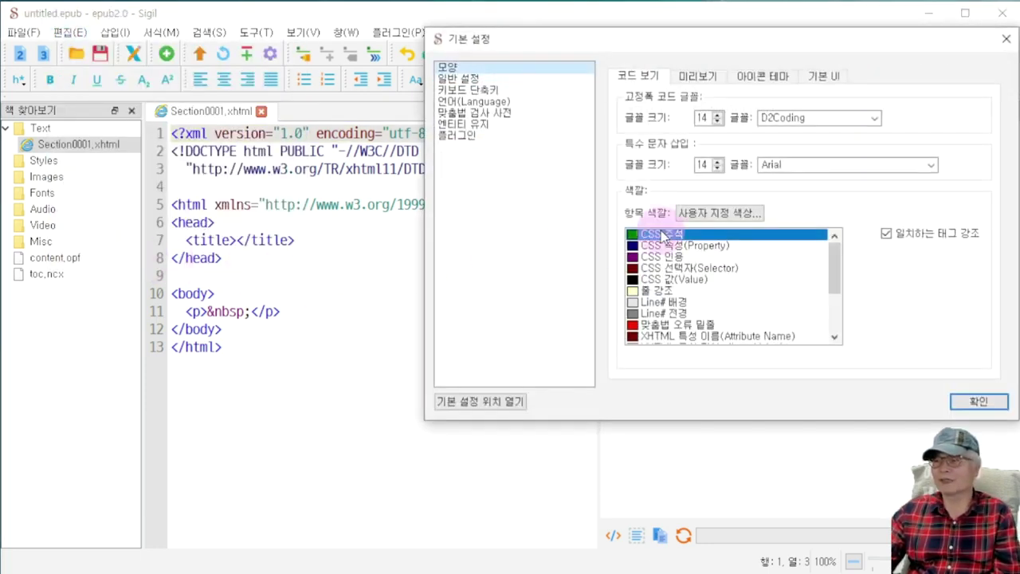
{"action": "left_click", "coordinate": [716, 114]}
{"action": "left_click", "coordinate": [717, 114]}
{"action": "left_click", "coordinate": [717, 114]}
{"action": "left_click", "coordinate": [717, 114]}
{"action": "left_click", "coordinate": [717, 122]}
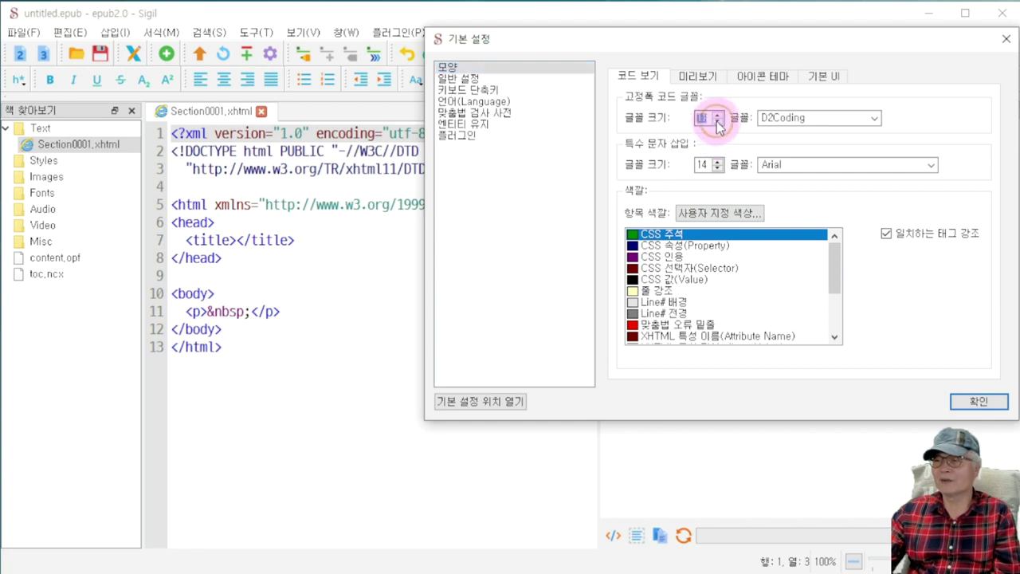
{"action": "left_click", "coordinate": [979, 402]}
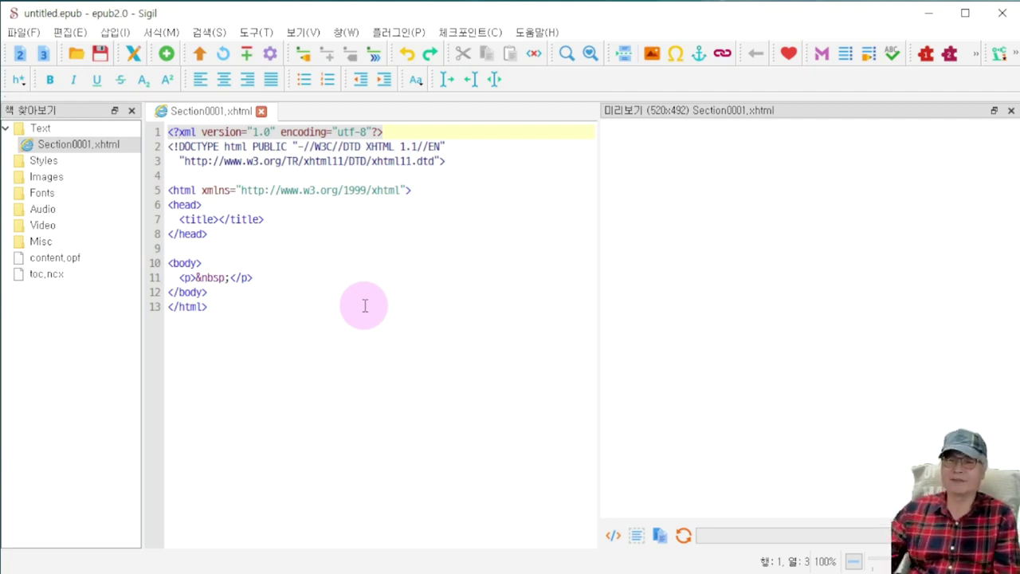
- Review the special-character font settings in the preferences and the set of special characters available for insertion
{"action": "left_click", "coordinate": [70, 32]}
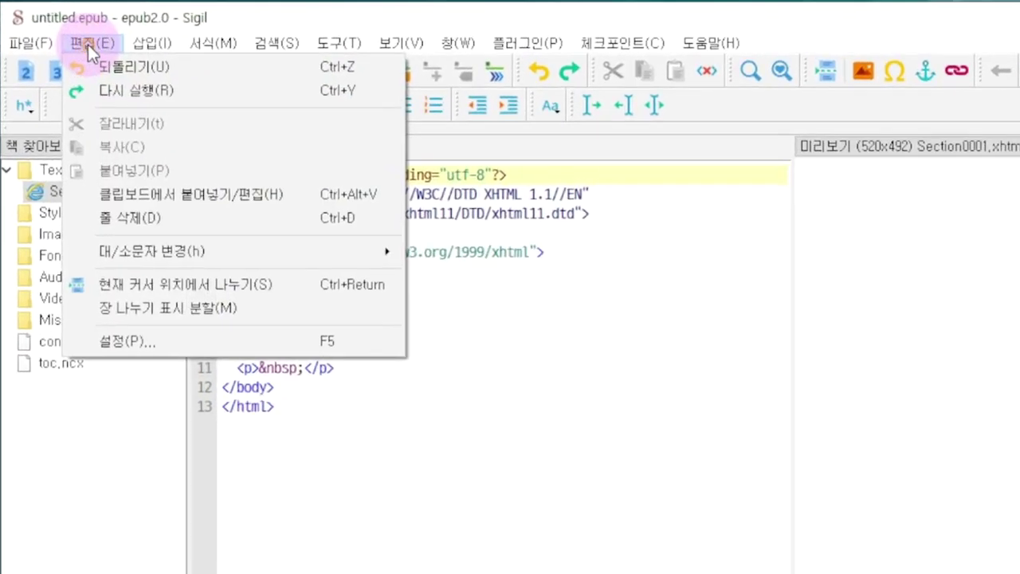
{"action": "left_click", "coordinate": [147, 355]}
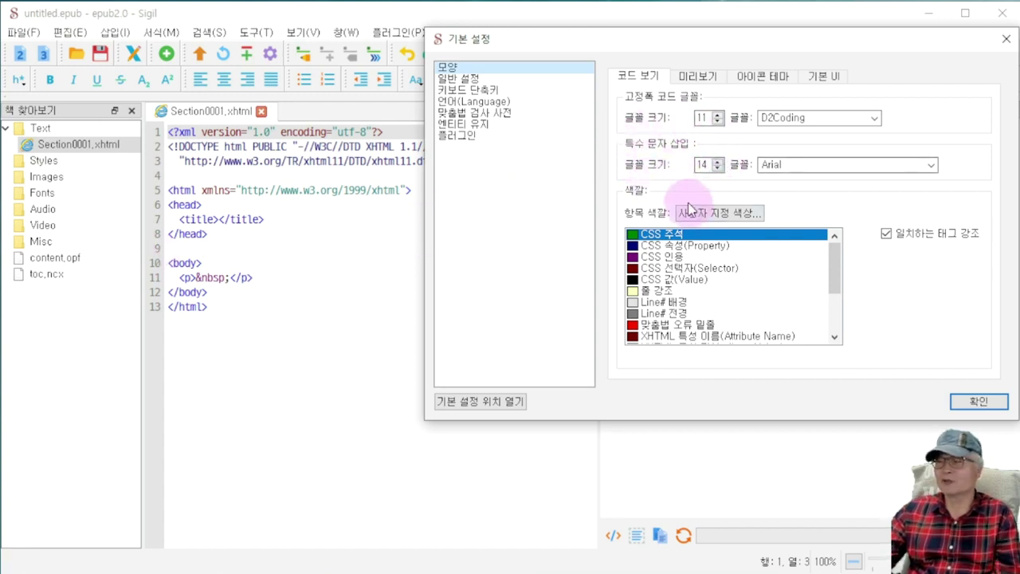
{"action": "left_click", "coordinate": [977, 401]}
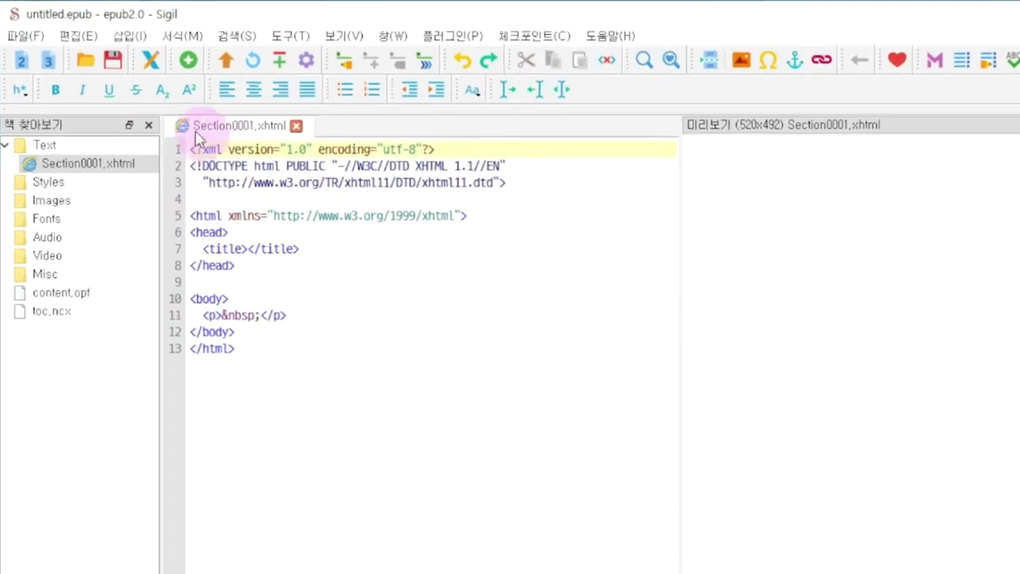
{"action": "left_click", "coordinate": [120, 34]}
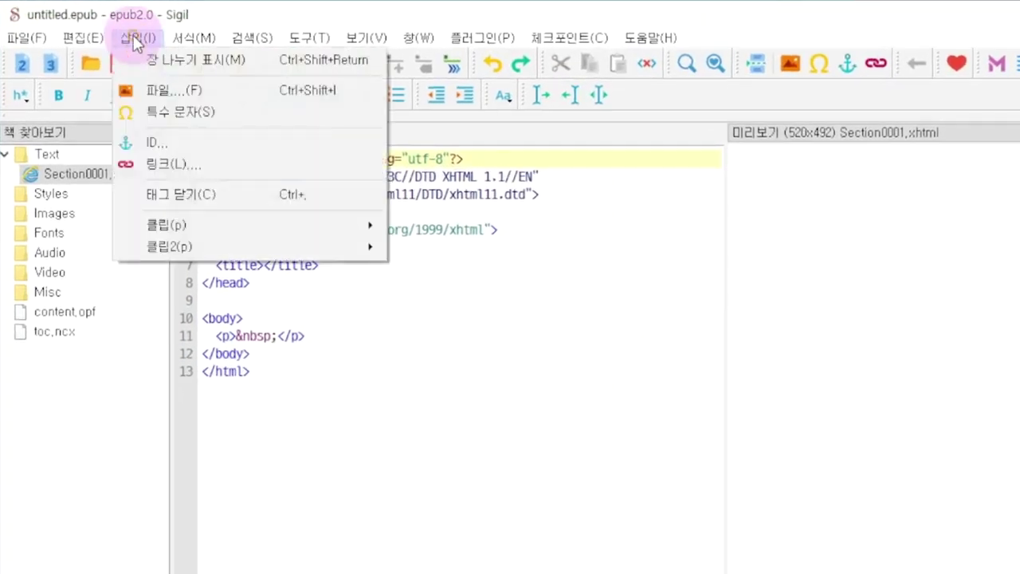
{"action": "left_click", "coordinate": [167, 112]}
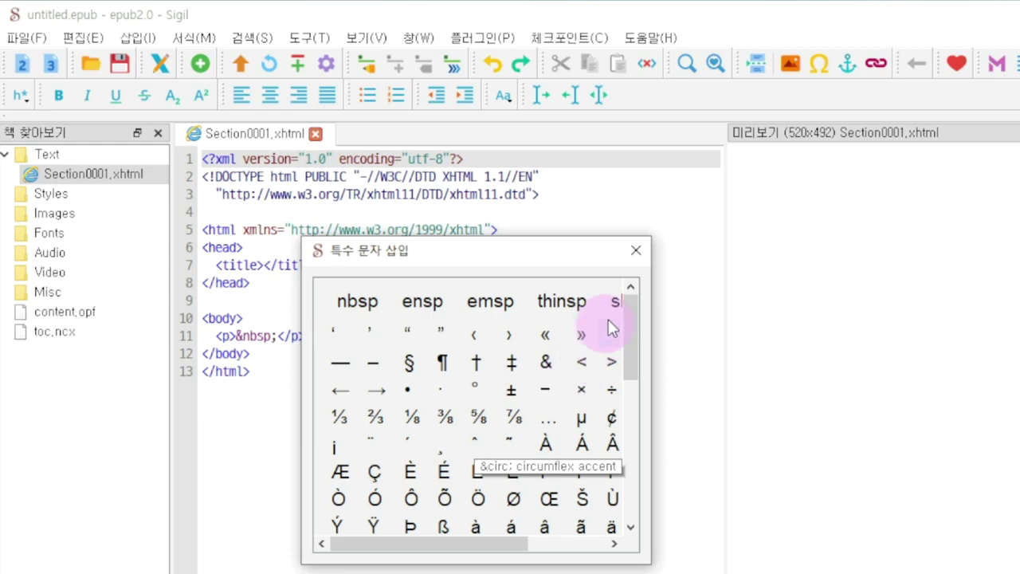
{"action": "left_click", "coordinate": [636, 252]}
- Set the code view color of the XHTML HTML 태그(Tag) item to red #ff0000 and apply the preferences
{"action": "left_click", "coordinate": [69, 36]}
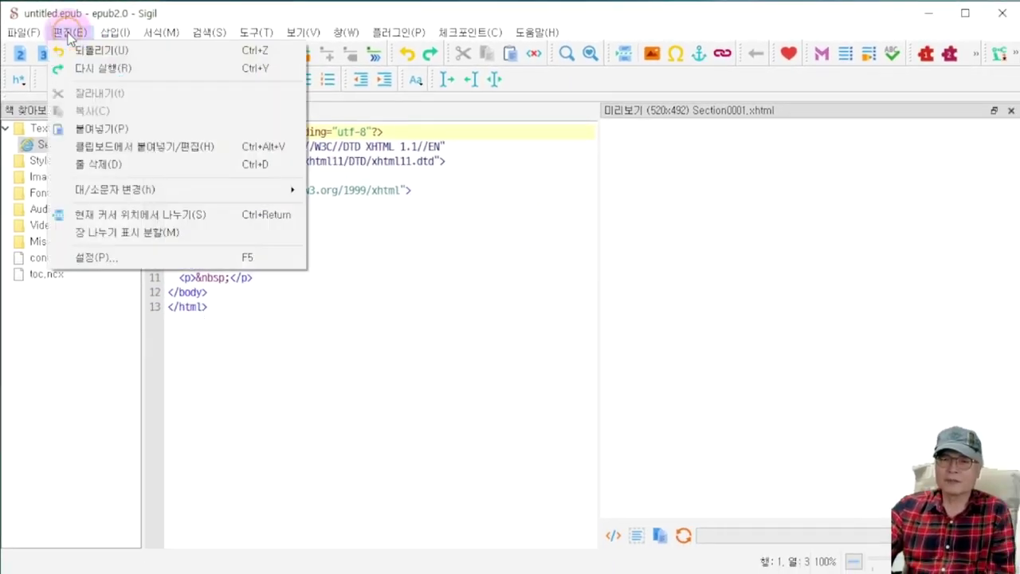
{"action": "left_click", "coordinate": [87, 257]}
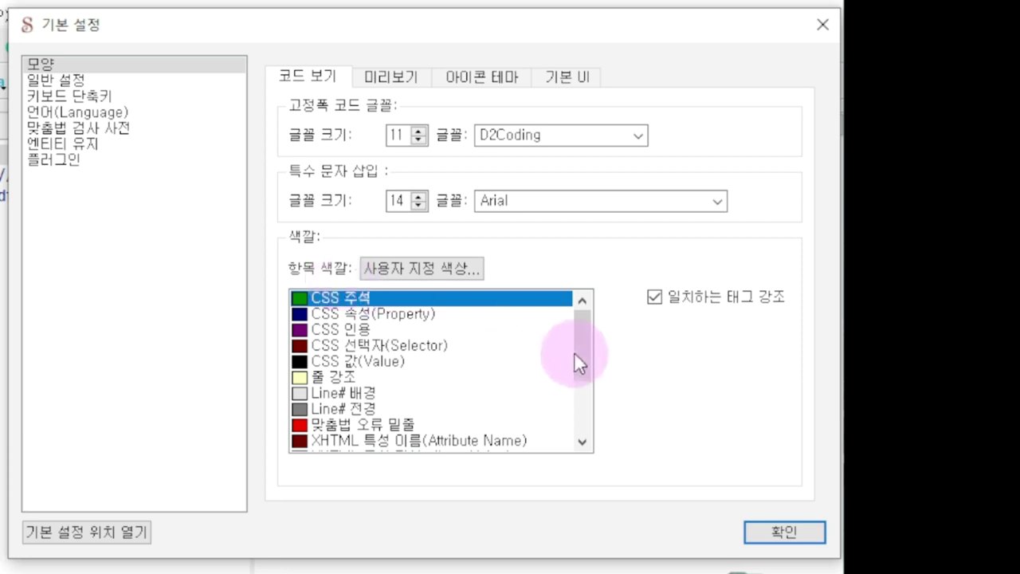
{"action": "left_click_drag", "start_coordinate": [579, 353], "coordinate": [586, 438]}
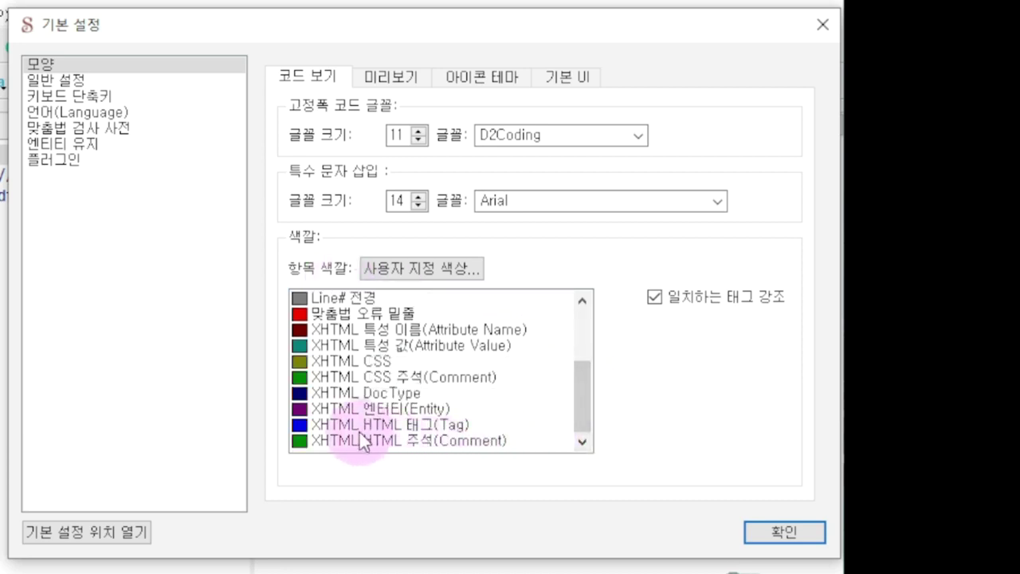
{"action": "left_click", "coordinate": [449, 430]}
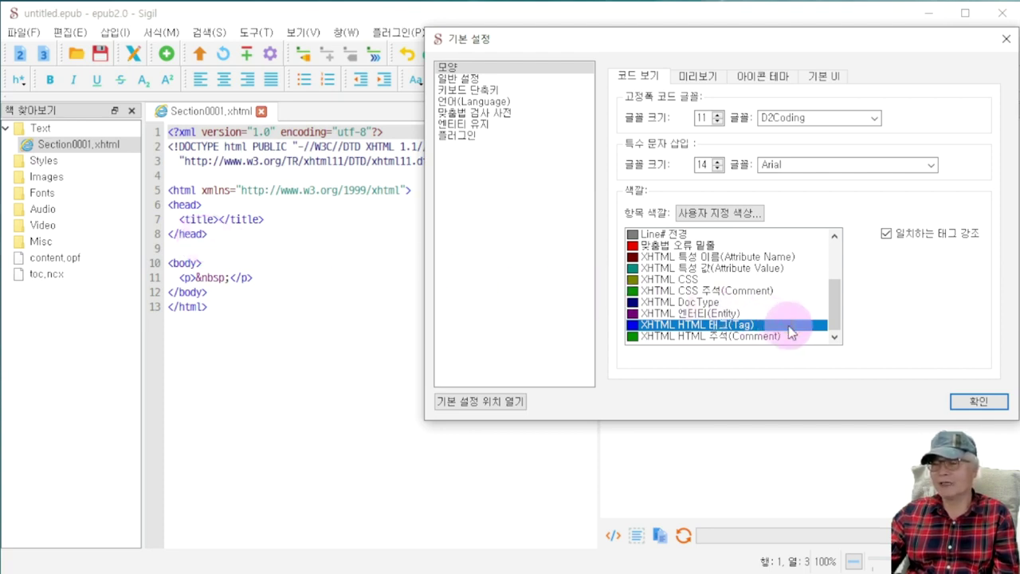
{"action": "left_click", "coordinate": [722, 214]}
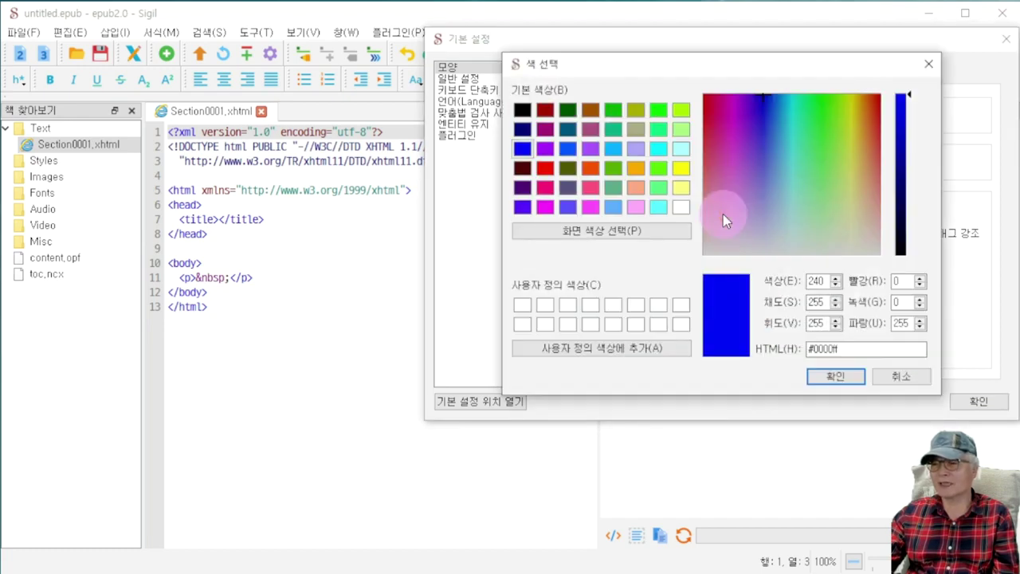
{"action": "left_click", "coordinate": [546, 169]}
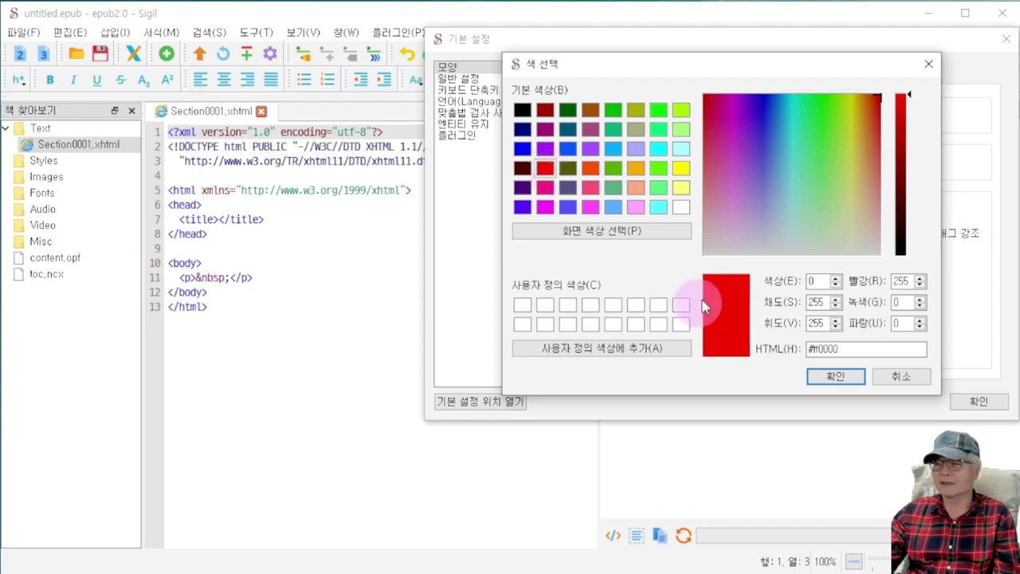
{"action": "left_click", "coordinate": [835, 376]}
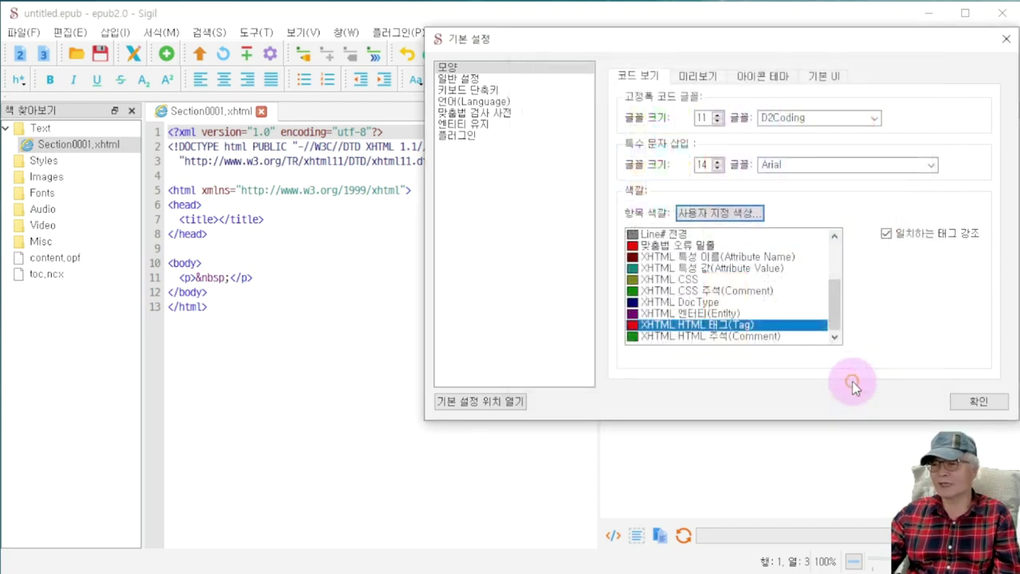
{"action": "left_click", "coordinate": [979, 402]}
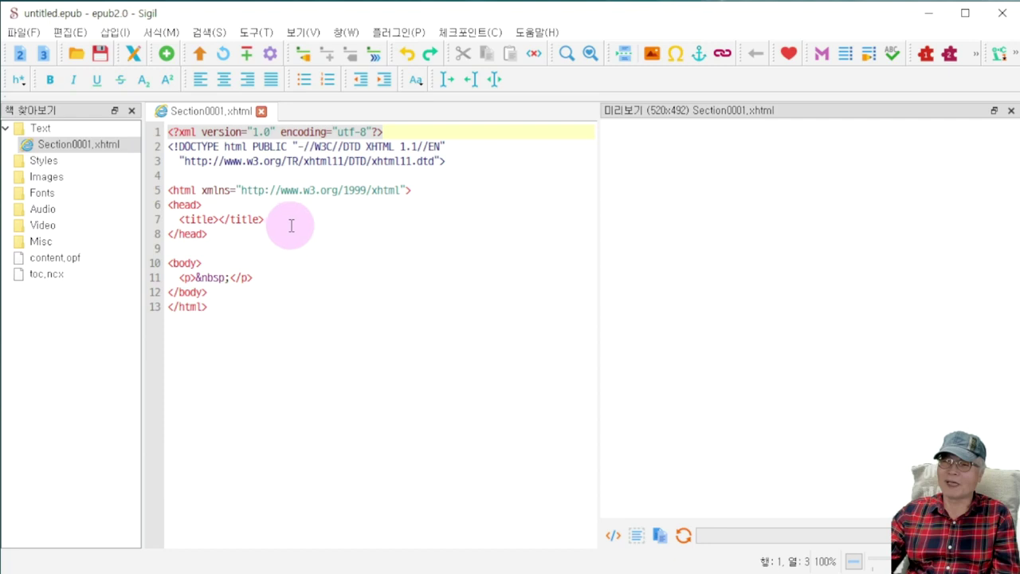
- Set the code view color of the XHTML HTML 태그(Tag) item to blue #0000ff and apply the preferences
{"action": "left_click", "coordinate": [69, 31]}
{"action": "left_click", "coordinate": [98, 258]}
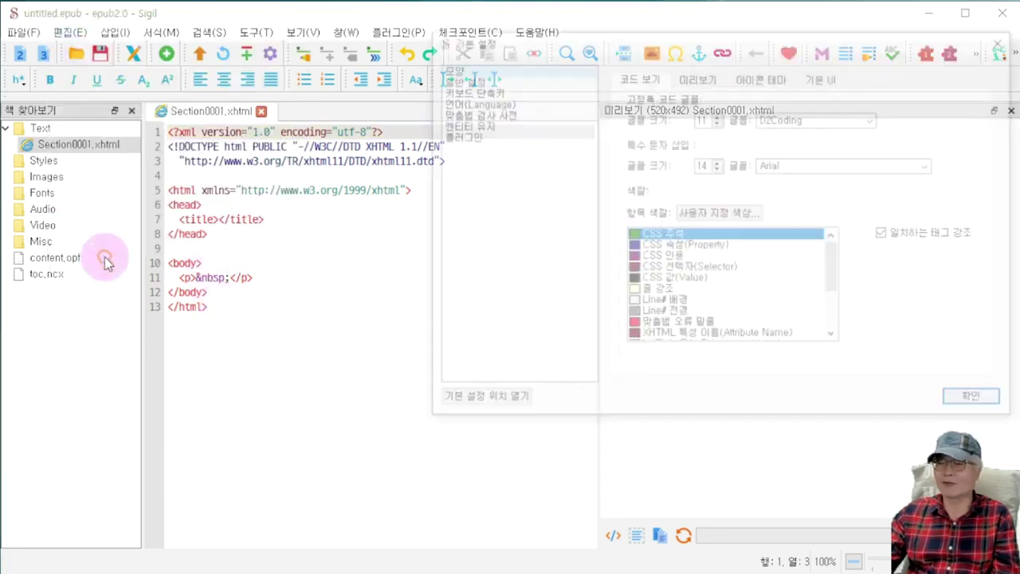
{"action": "left_click_drag", "start_coordinate": [833, 270], "coordinate": [831, 321]}
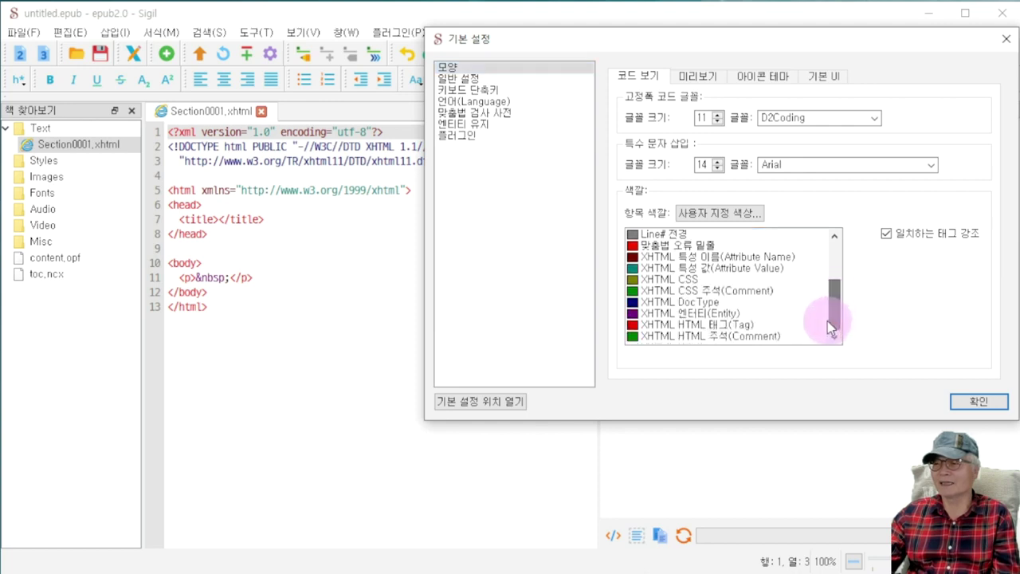
{"action": "left_click", "coordinate": [716, 327]}
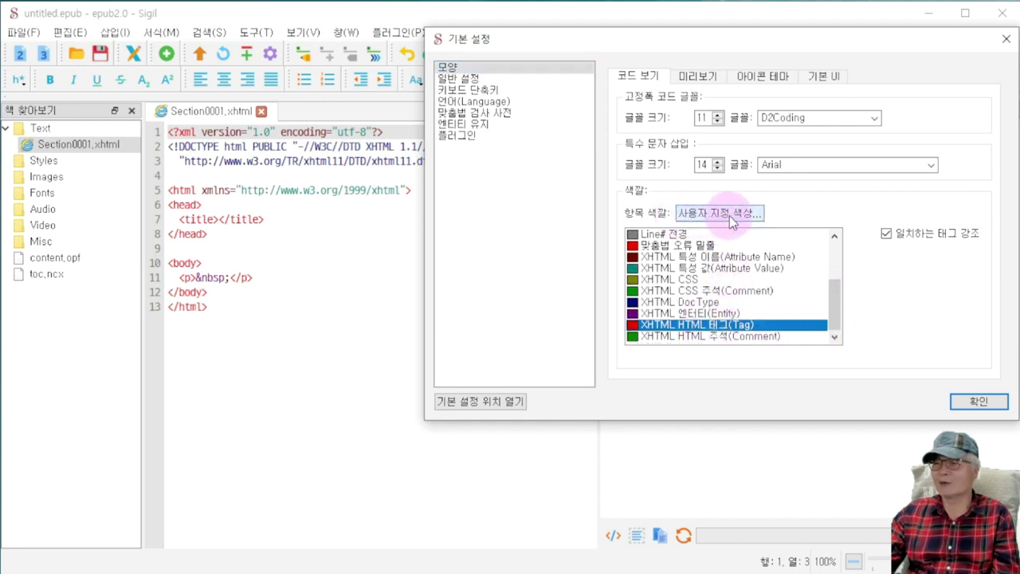
{"action": "left_click", "coordinate": [727, 215]}
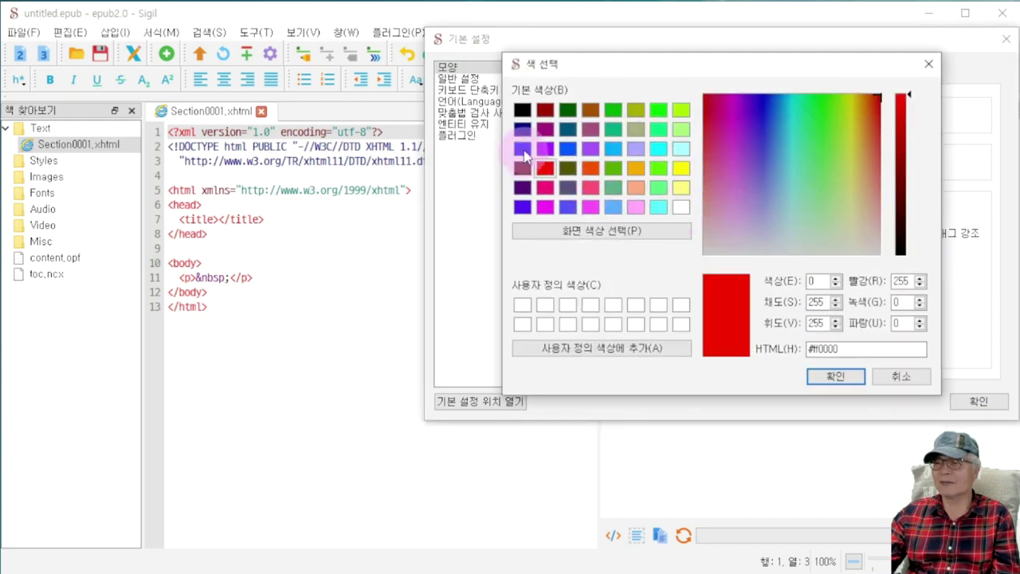
{"action": "left_click", "coordinate": [522, 149]}
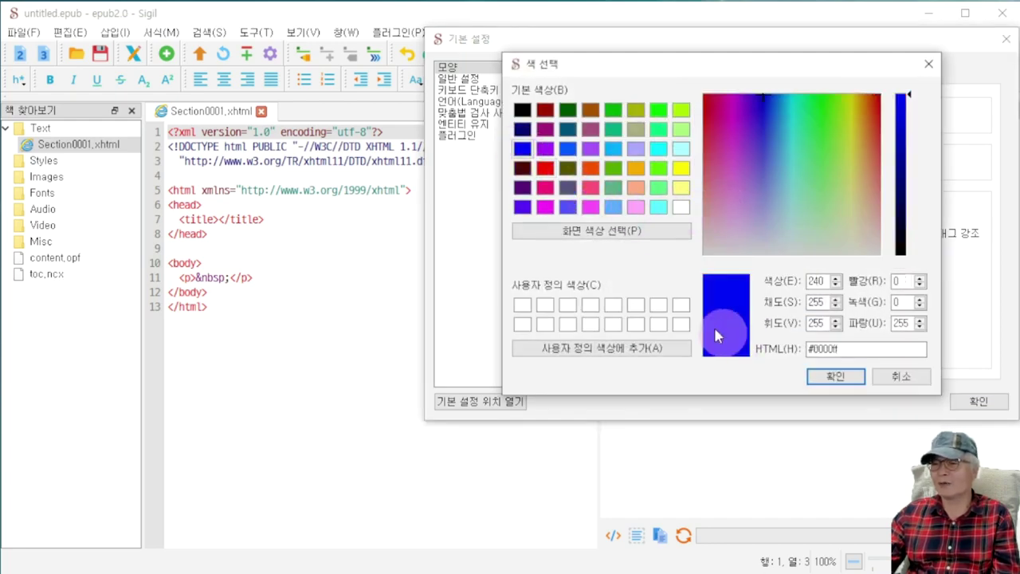
{"action": "left_click", "coordinate": [835, 377]}
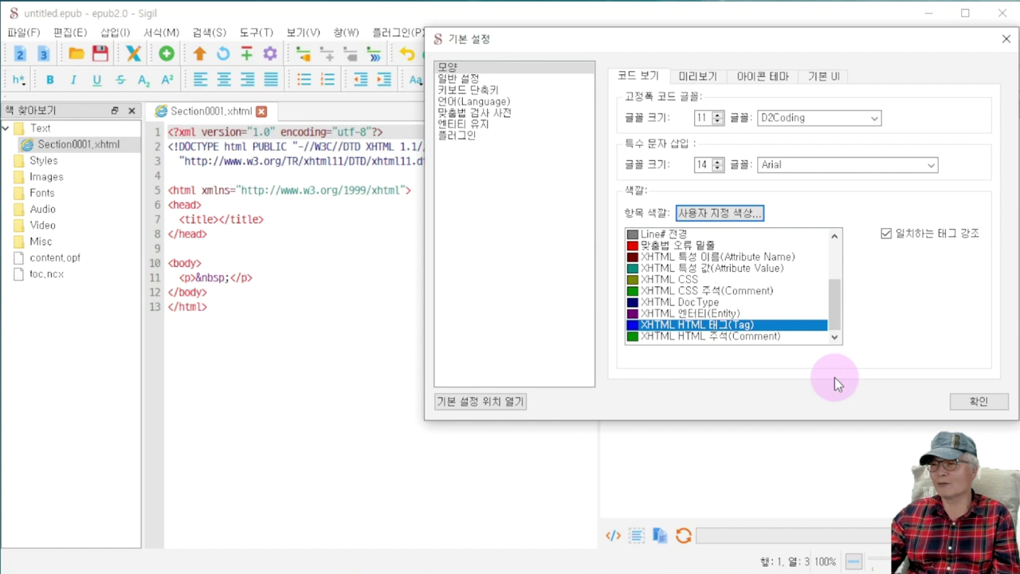
{"action": "left_click", "coordinate": [986, 405]}
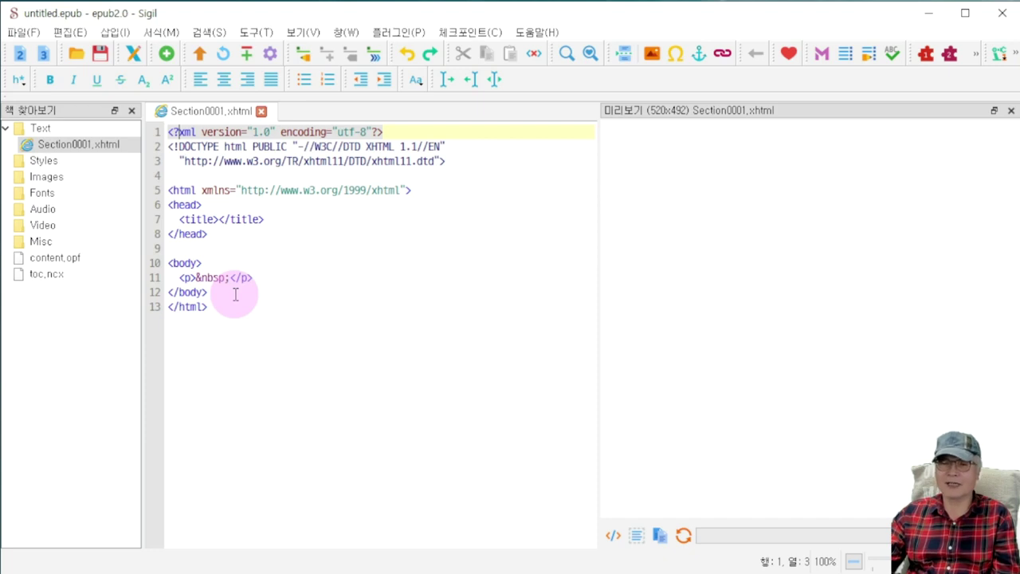
- Review the preview (미리보기) font settings in the preferences, including the size and the standard, serif and sans-serif fonts
{"action": "left_click", "coordinate": [69, 32]}
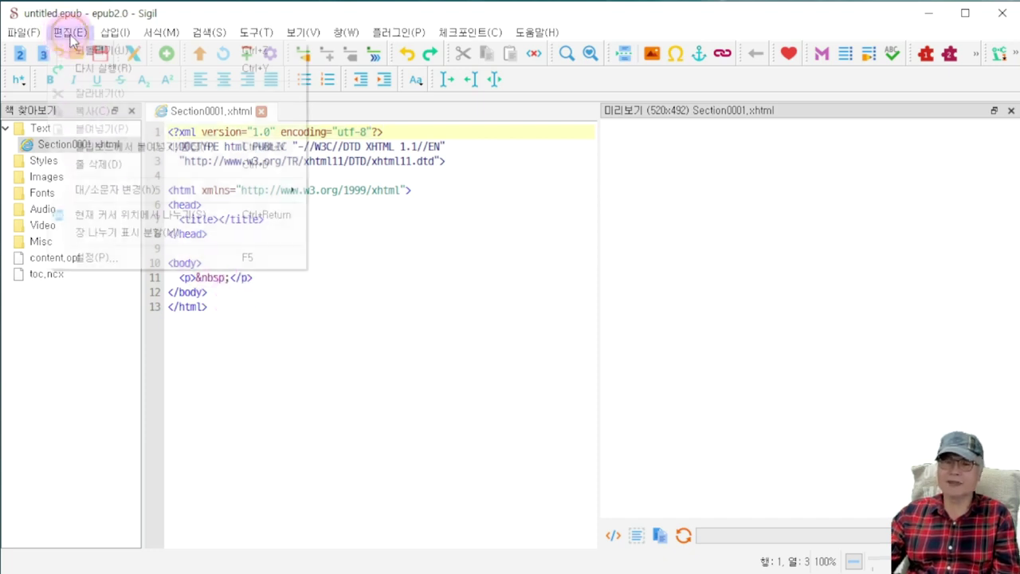
{"action": "left_click", "coordinate": [136, 257]}
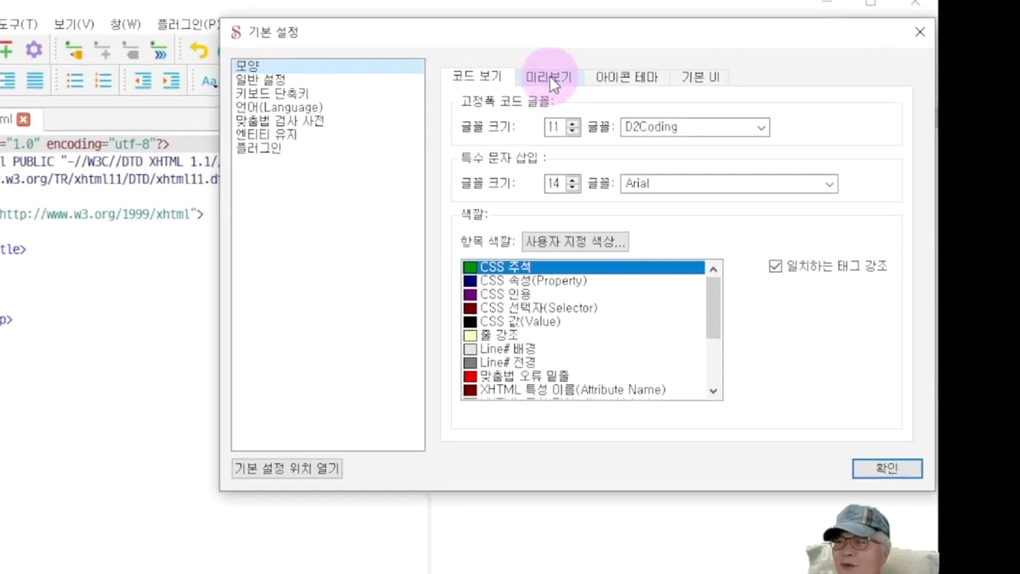
{"action": "left_click", "coordinate": [699, 76]}
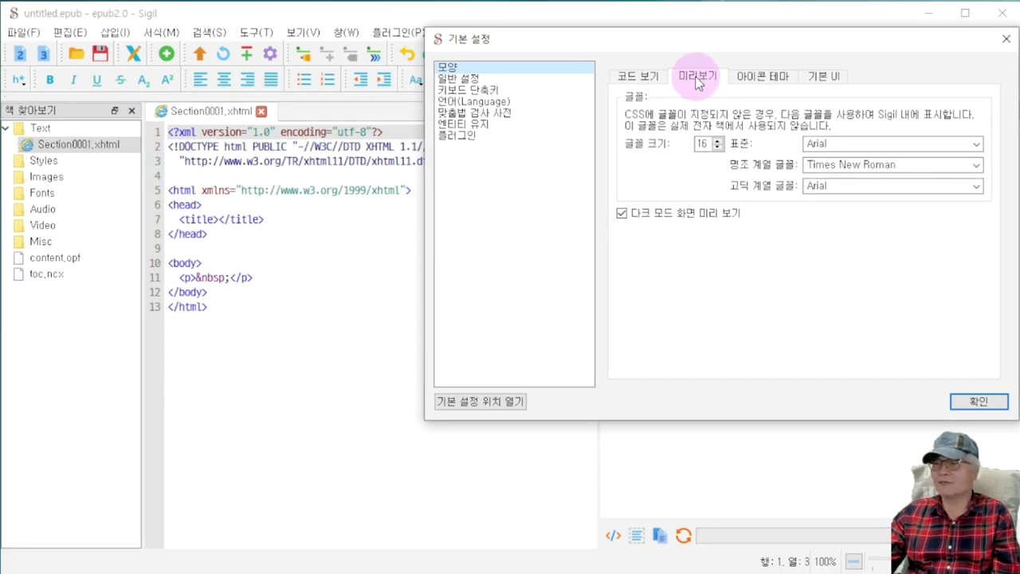
{"action": "left_click", "coordinate": [977, 402]}
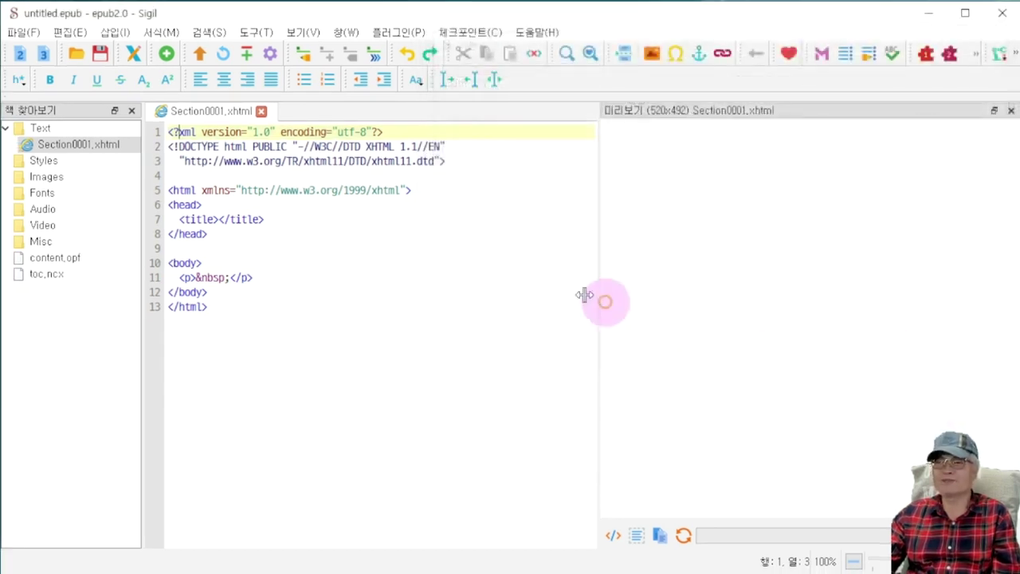
- Open the existing book 프로그램.epub from the DUCKBAN (F:) drive
{"action": "left_click", "coordinate": [77, 53]}
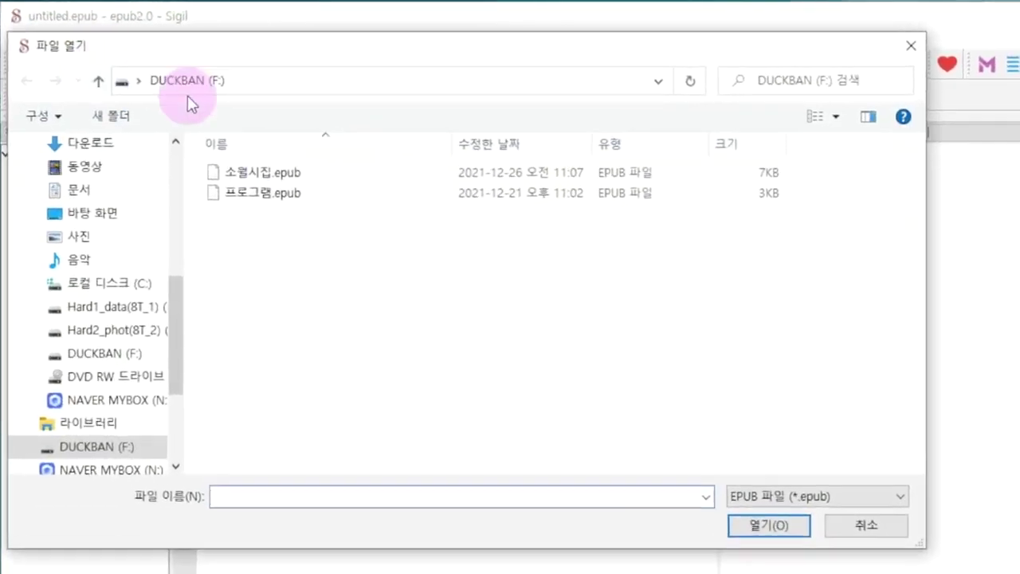
{"action": "double_click", "coordinate": [307, 195]}
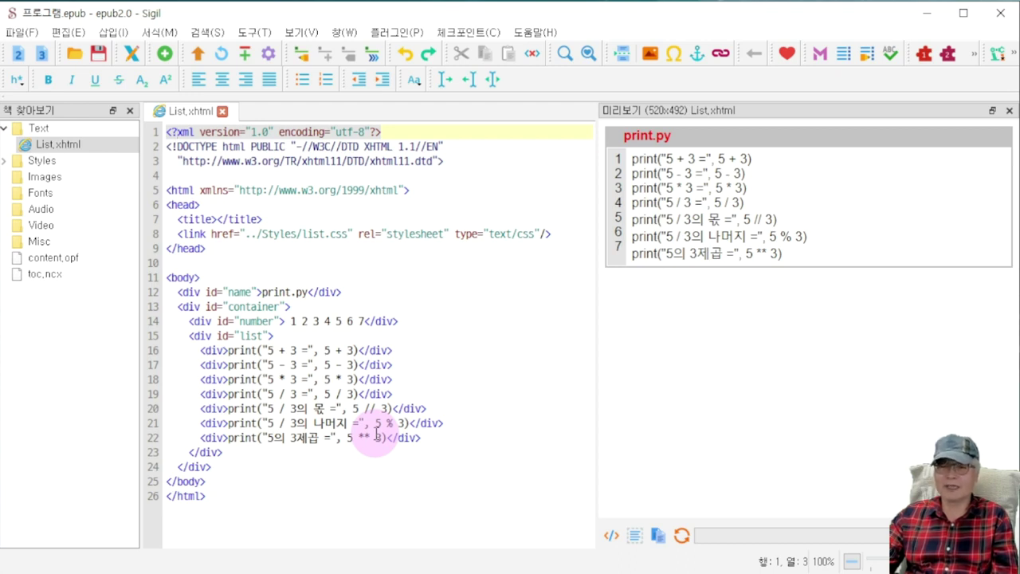
- Set the preview's standard (표준) font to D2Coding in the preferences and apply it
{"action": "left_click", "coordinate": [68, 32]}
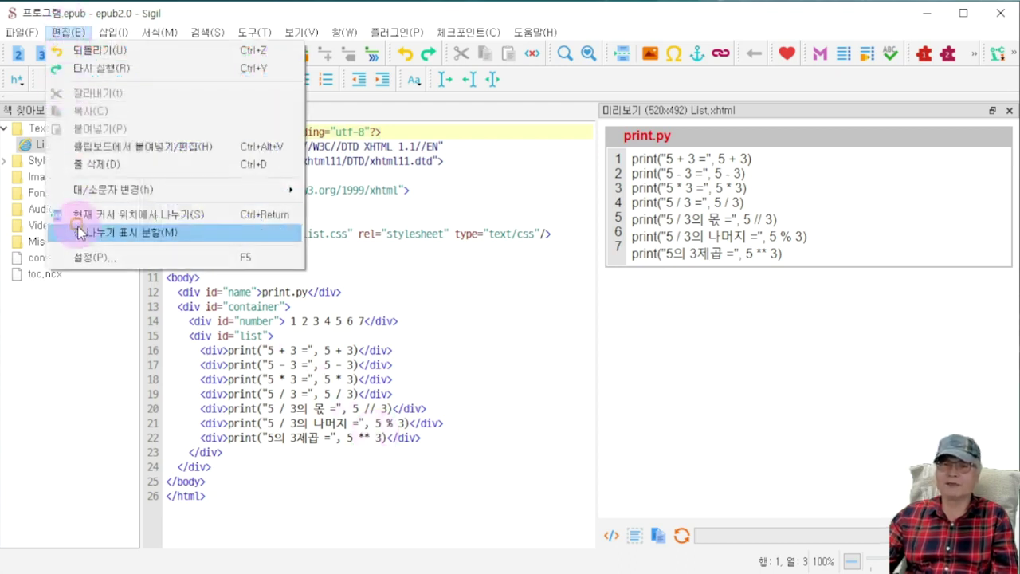
{"action": "left_click", "coordinate": [103, 258]}
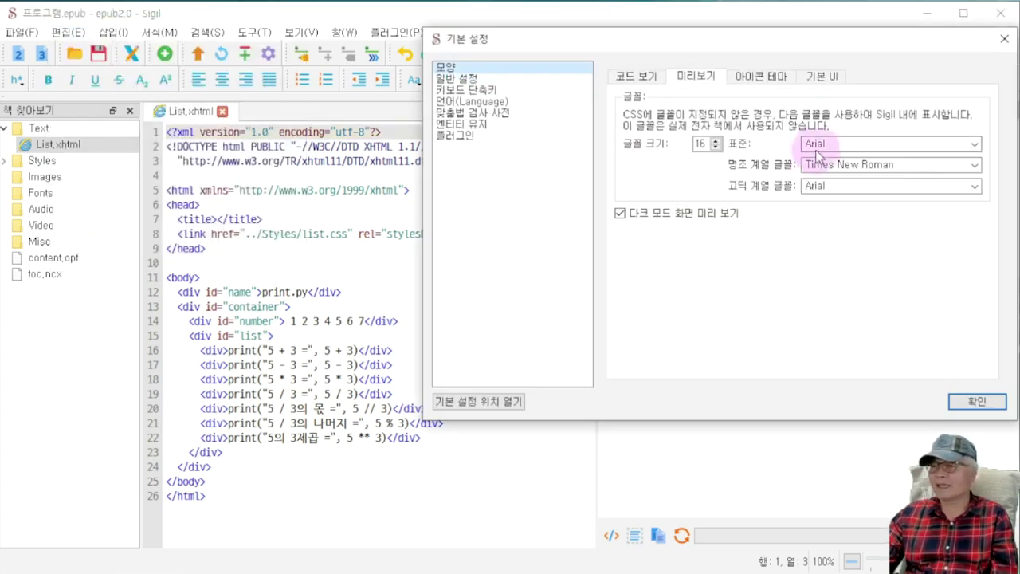
{"action": "left_click", "coordinate": [975, 148]}
{"action": "scroll", "coordinate": [920, 203], "scroll_direction": "down", "scroll_amount": 3}
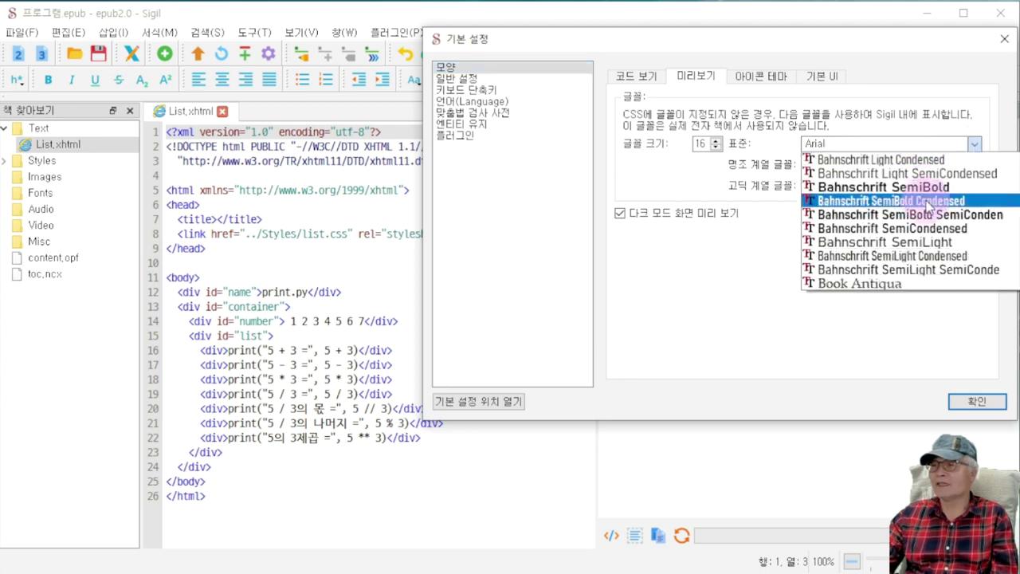
{"action": "scroll", "coordinate": [924, 208], "scroll_direction": "down", "scroll_amount": 6}
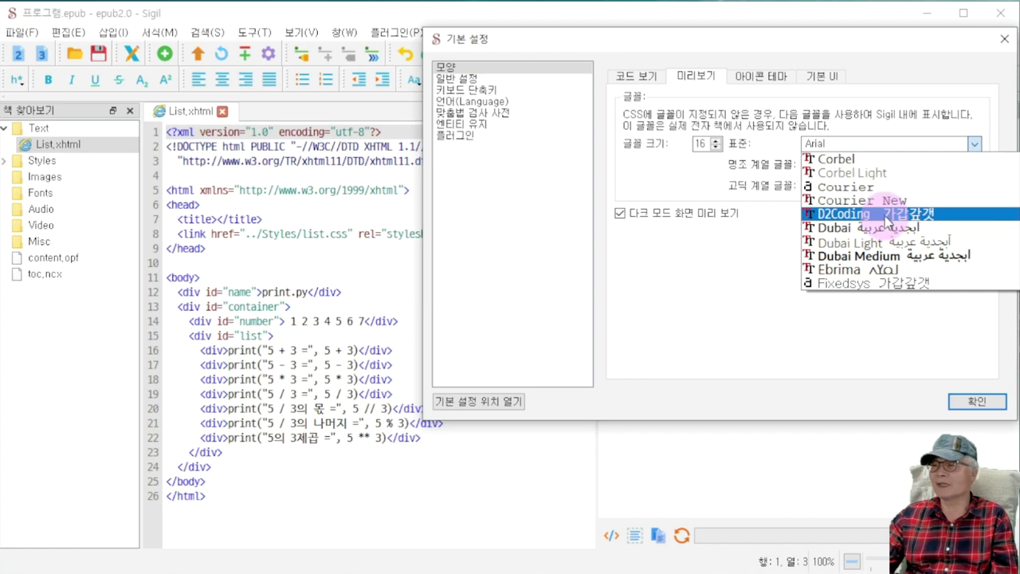
{"action": "left_click", "coordinate": [885, 216]}
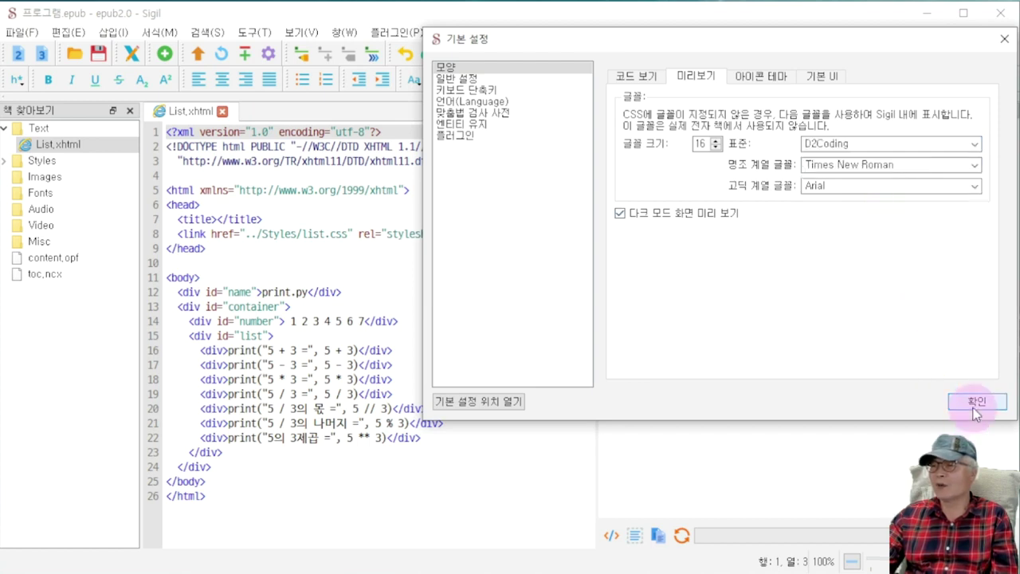
{"action": "left_click", "coordinate": [977, 403]}
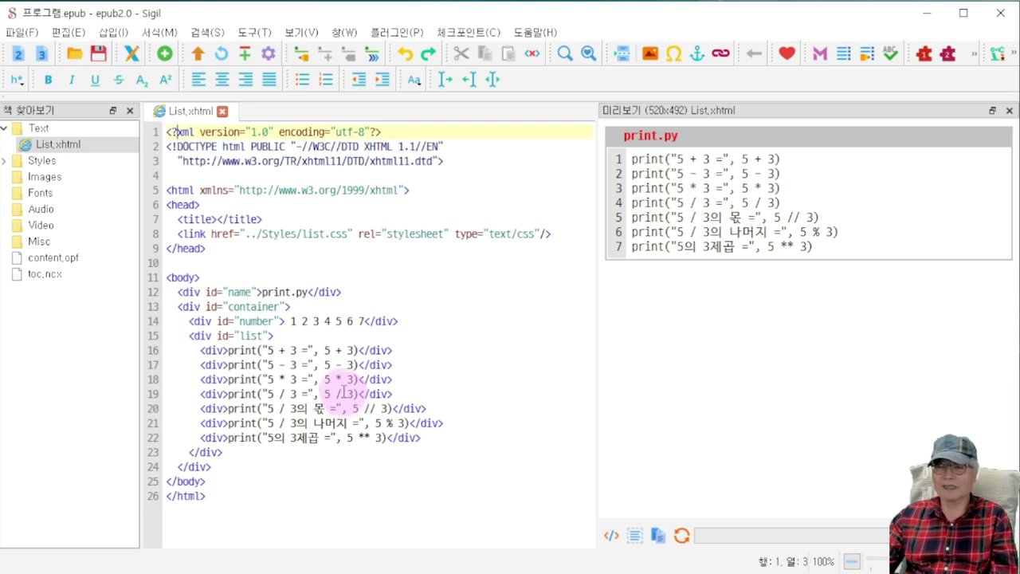
- Set the preview font size to 14 in the preferences and apply it
{"action": "left_click", "coordinate": [64, 33]}
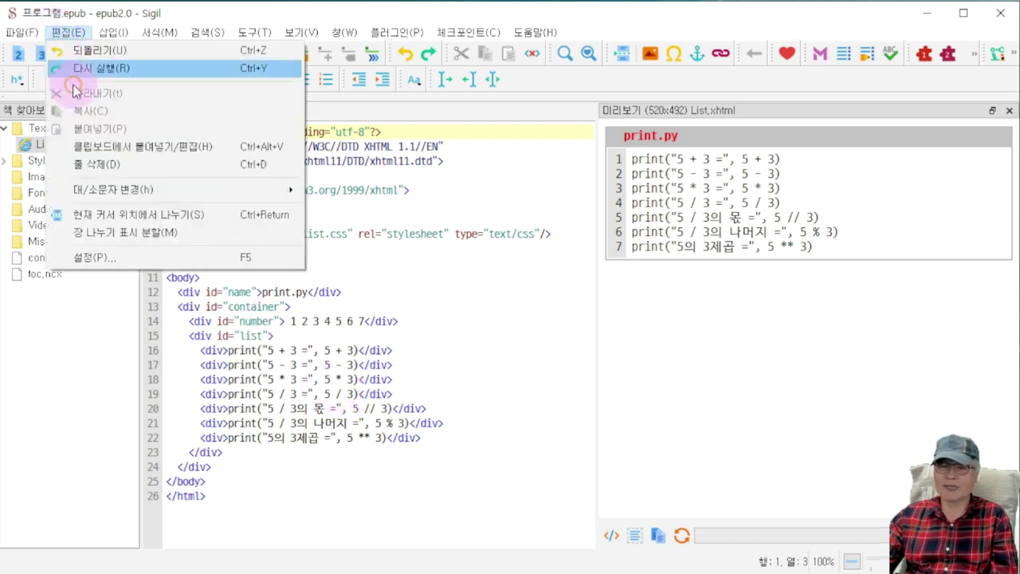
{"action": "left_click", "coordinate": [106, 257]}
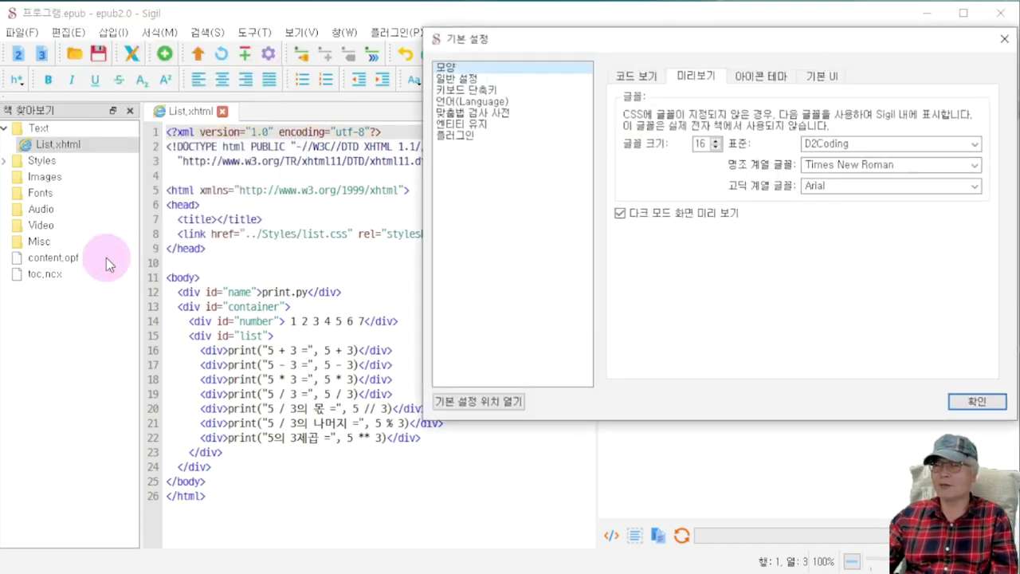
{"action": "left_click", "coordinate": [715, 149]}
{"action": "left_click", "coordinate": [715, 148]}
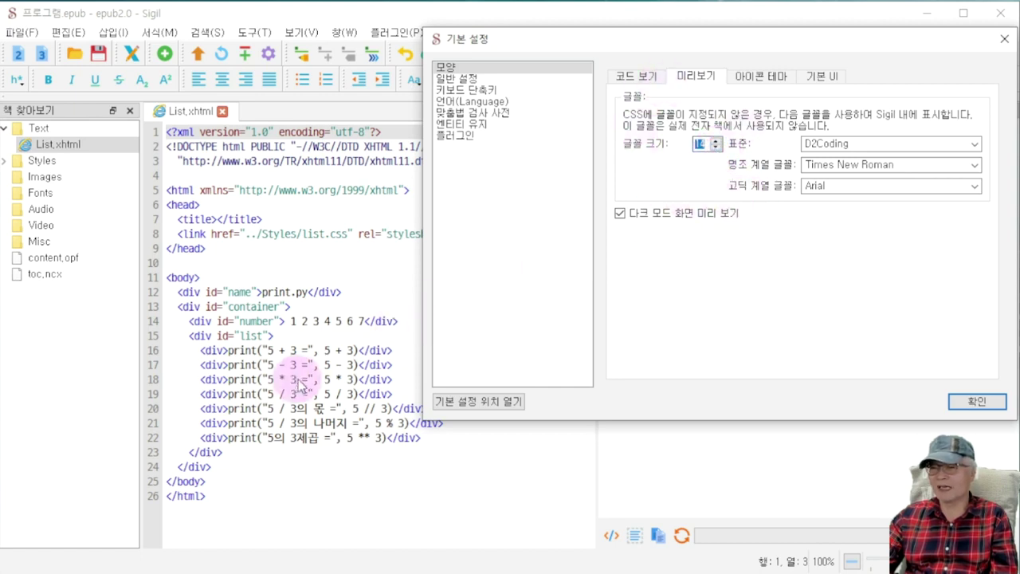
{"action": "left_click", "coordinate": [1001, 405]}
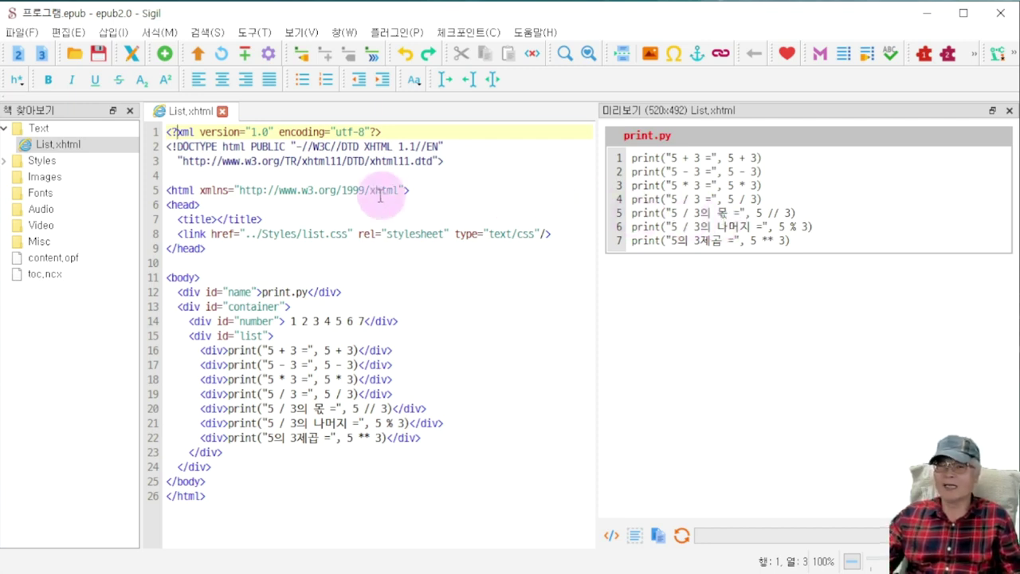
- Set the icon theme to Material 아이콘 in the preferences and restart Sigil to load it
{"action": "left_click", "coordinate": [67, 36]}
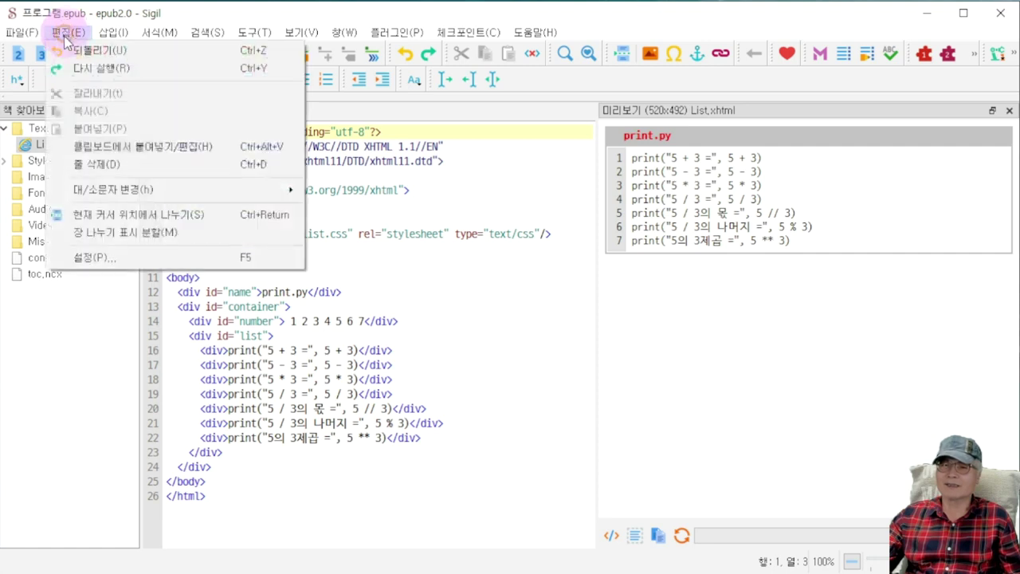
{"action": "left_click", "coordinate": [120, 259]}
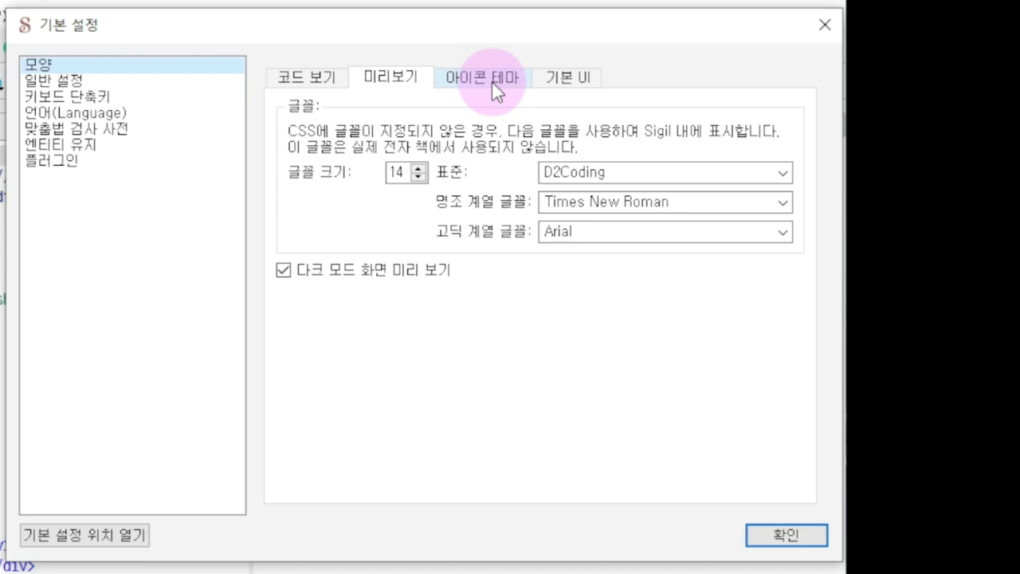
{"action": "left_click", "coordinate": [482, 77]}
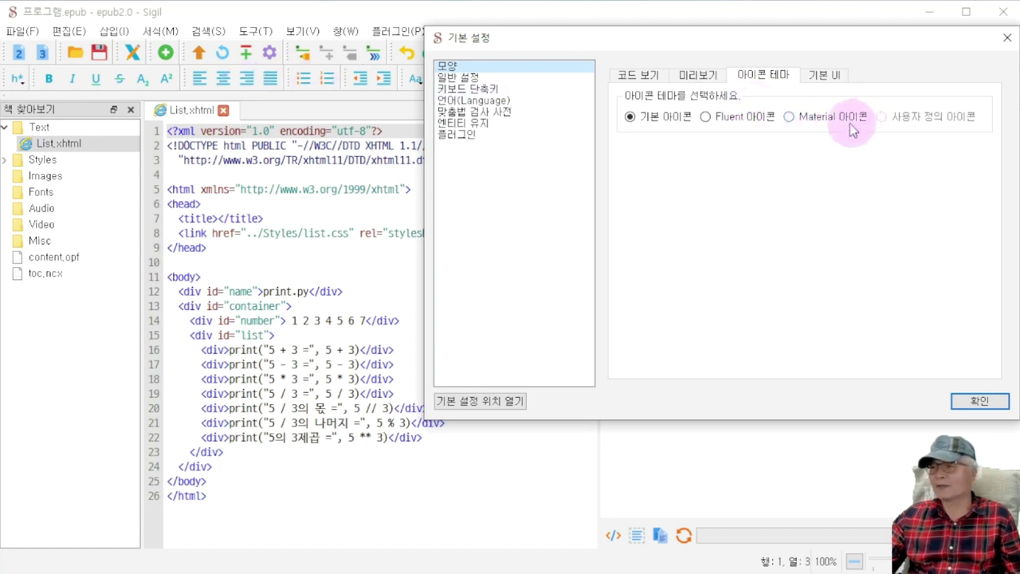
{"action": "left_click", "coordinate": [789, 118]}
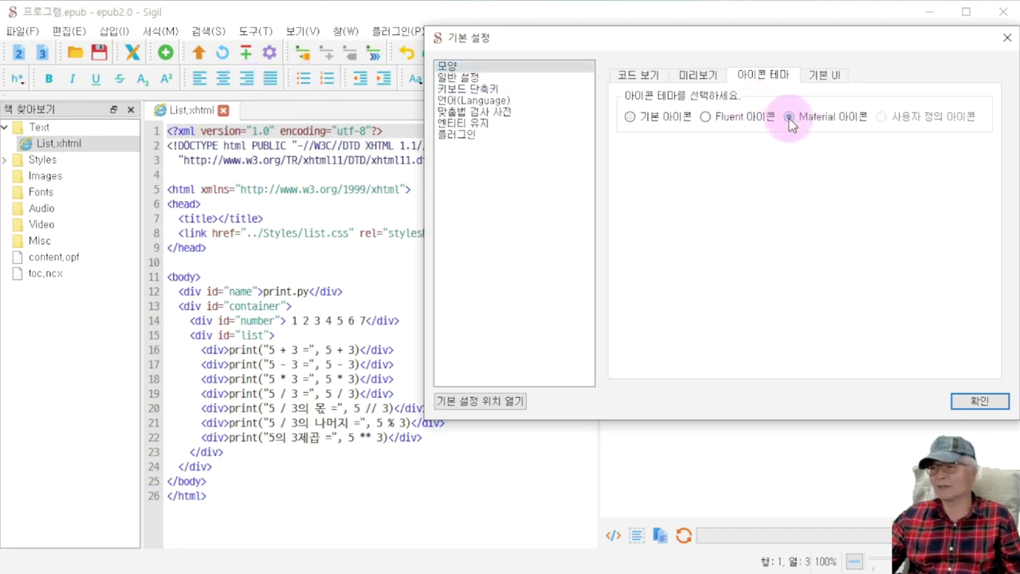
{"action": "left_click", "coordinate": [976, 401]}
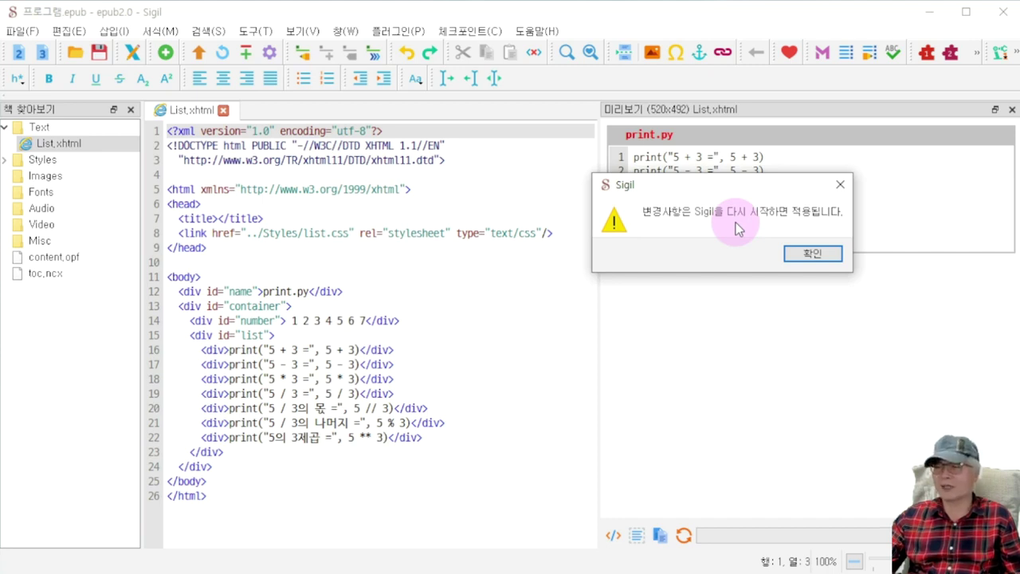
{"action": "left_click", "coordinate": [807, 253]}
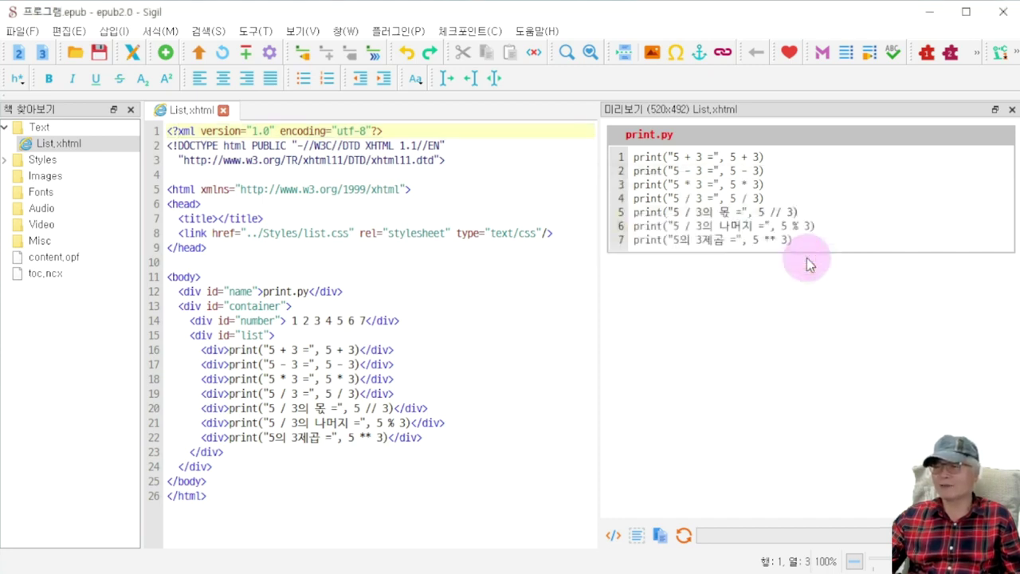
{"action": "left_click", "coordinate": [1004, 16]}
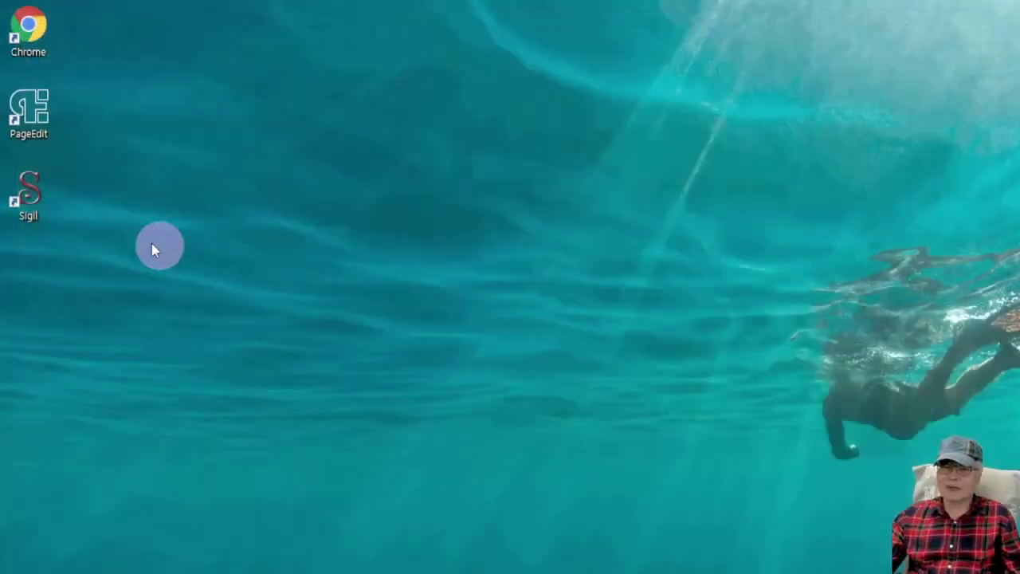
{"action": "double_click", "coordinate": [30, 198]}
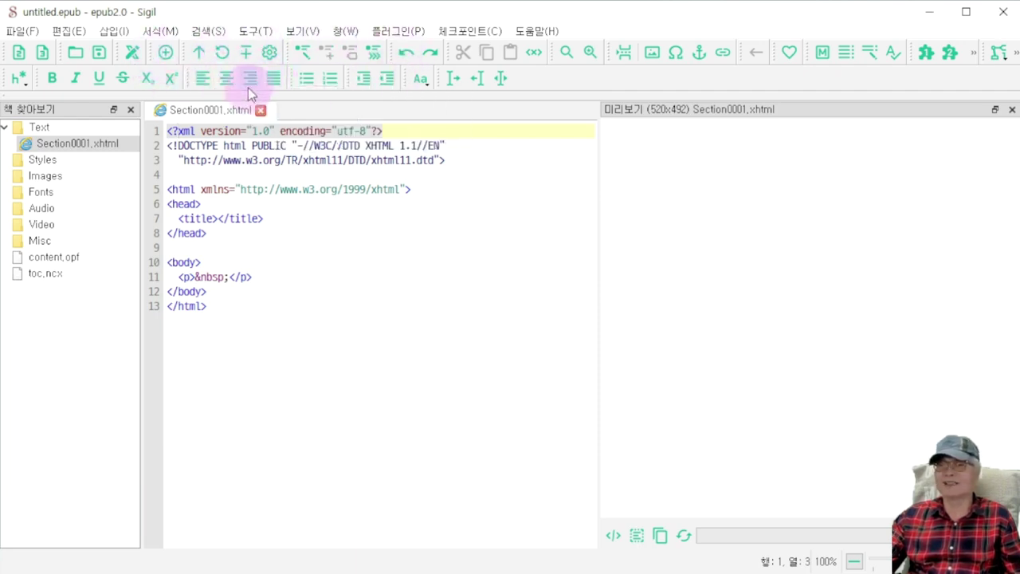
- Set the icon theme to 기본 아이콘 in the preferences and restart Sigil to load it
{"action": "left_click", "coordinate": [74, 33]}
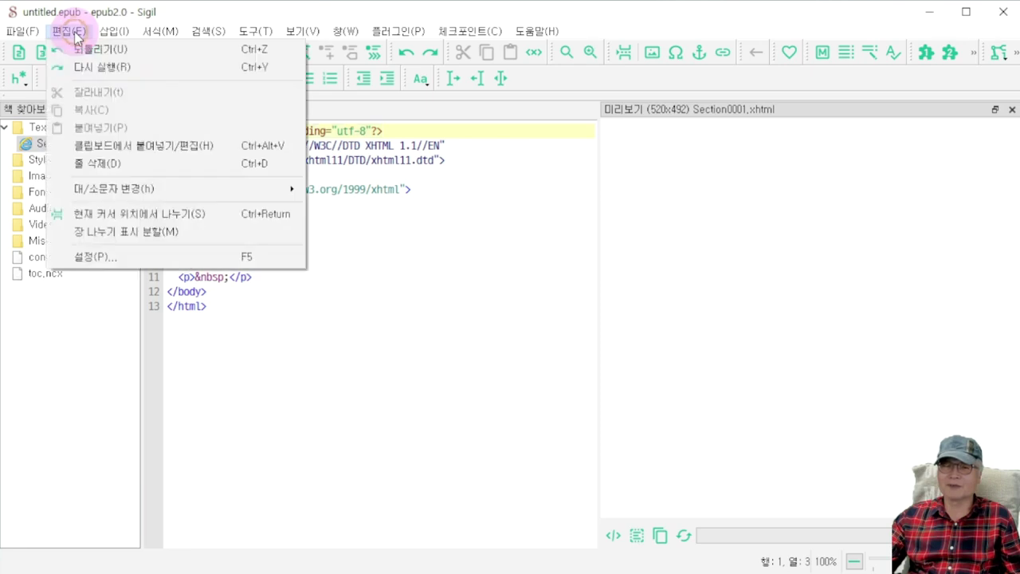
{"action": "left_click", "coordinate": [113, 258]}
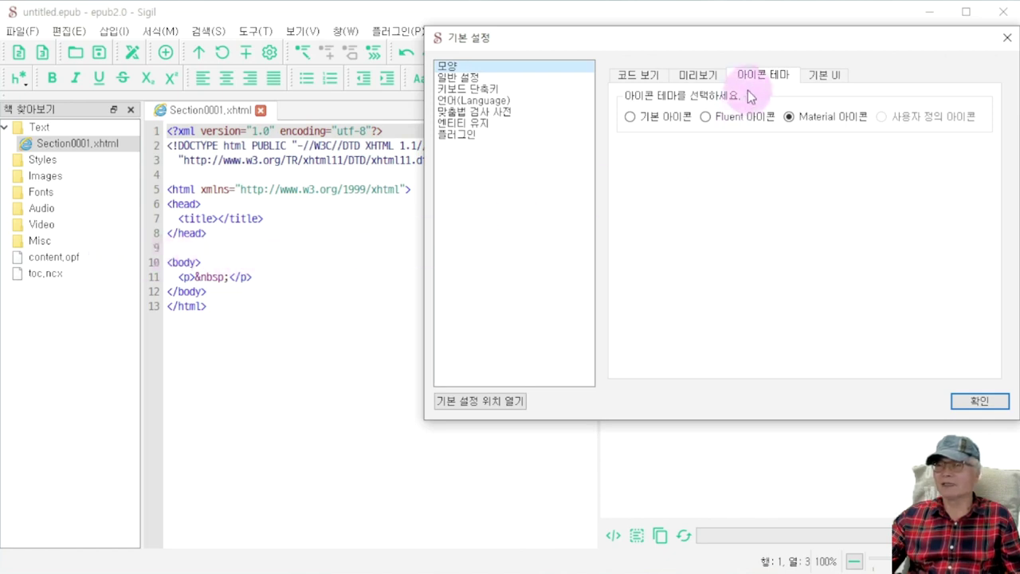
{"action": "left_click", "coordinate": [630, 118]}
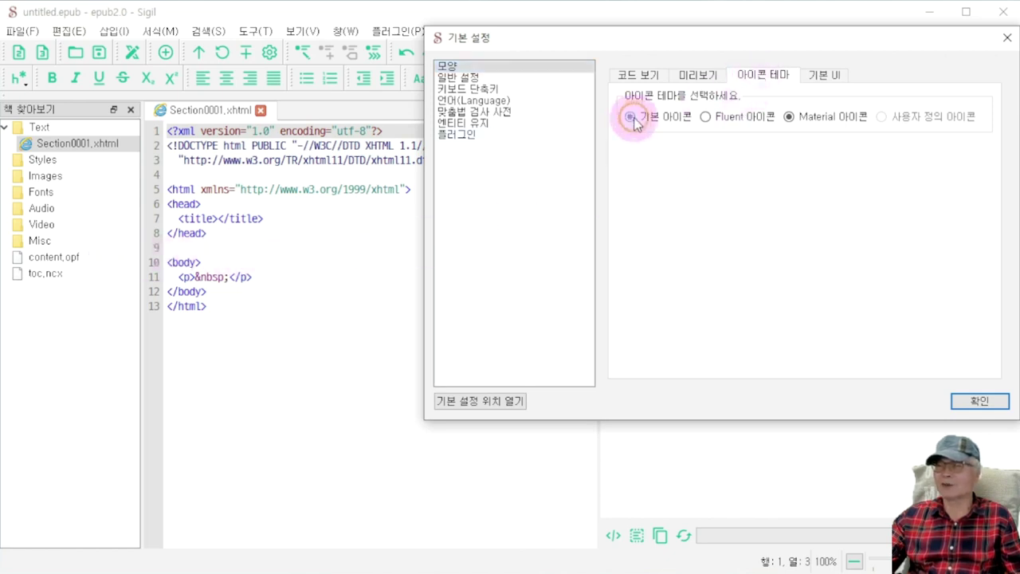
{"action": "left_click", "coordinate": [984, 406]}
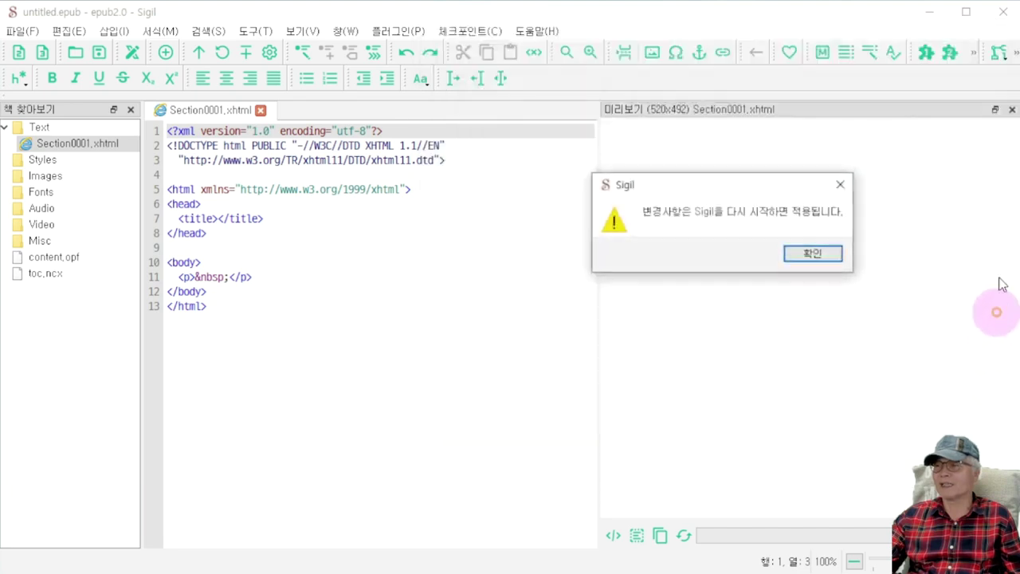
{"action": "left_click", "coordinate": [813, 255]}
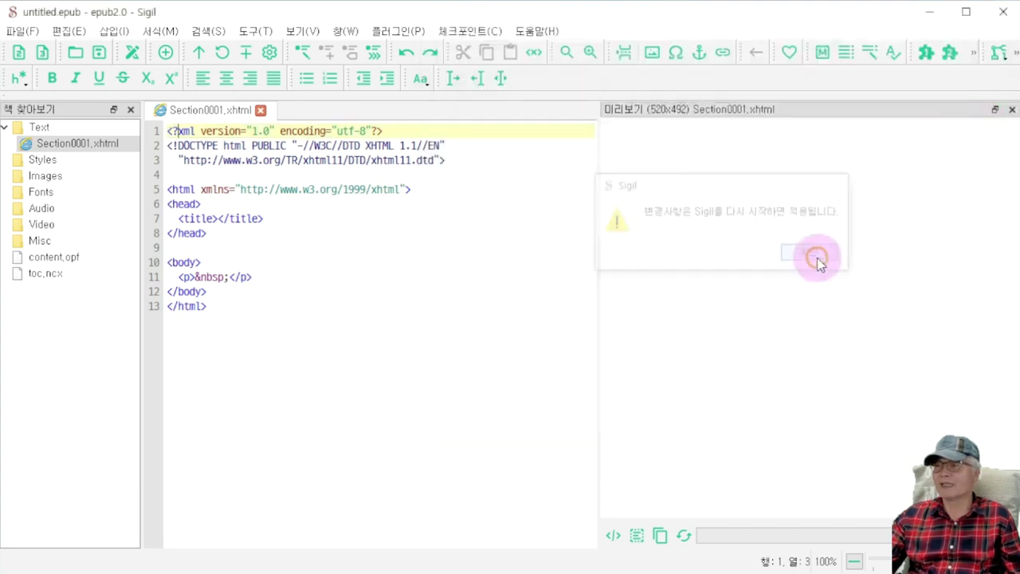
{"action": "left_click", "coordinate": [1005, 15]}
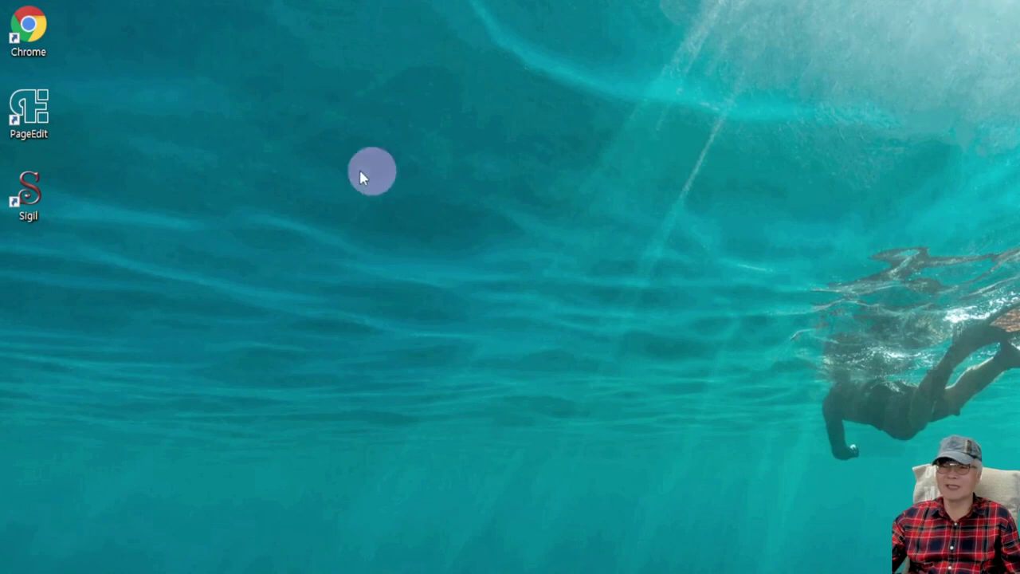
{"action": "double_click", "coordinate": [33, 200]}
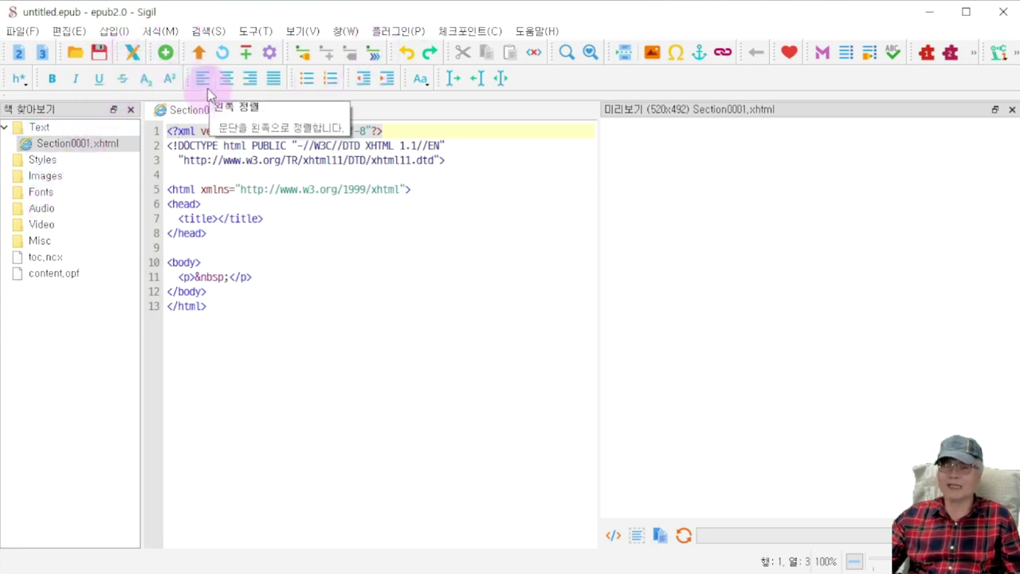
- Reduce the main menu icon size in the 기본 UI preferences to the fourth tick mark of its scale
{"action": "left_click", "coordinate": [68, 31]}
{"action": "left_click", "coordinate": [119, 262]}
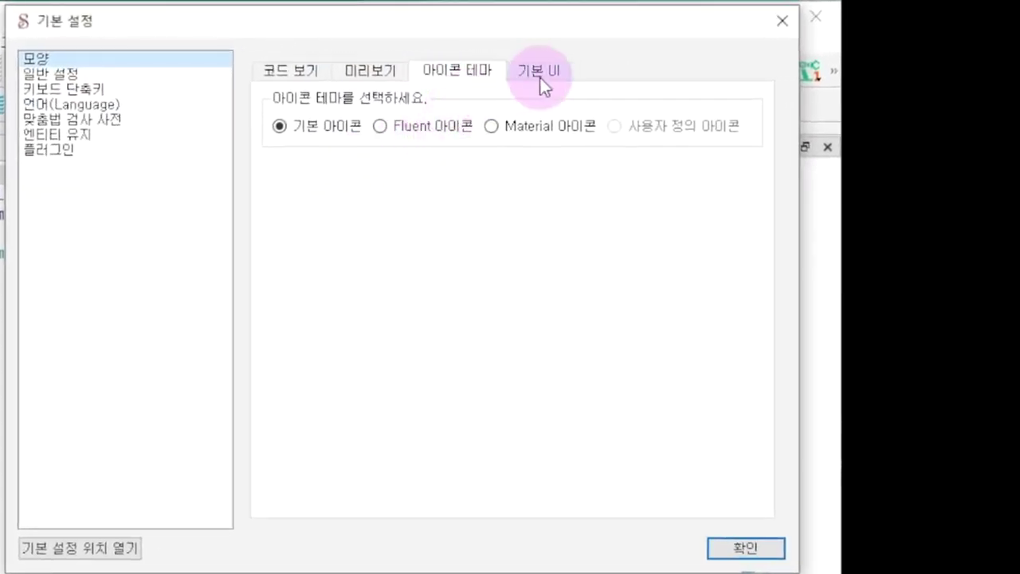
{"action": "left_click", "coordinate": [539, 76]}
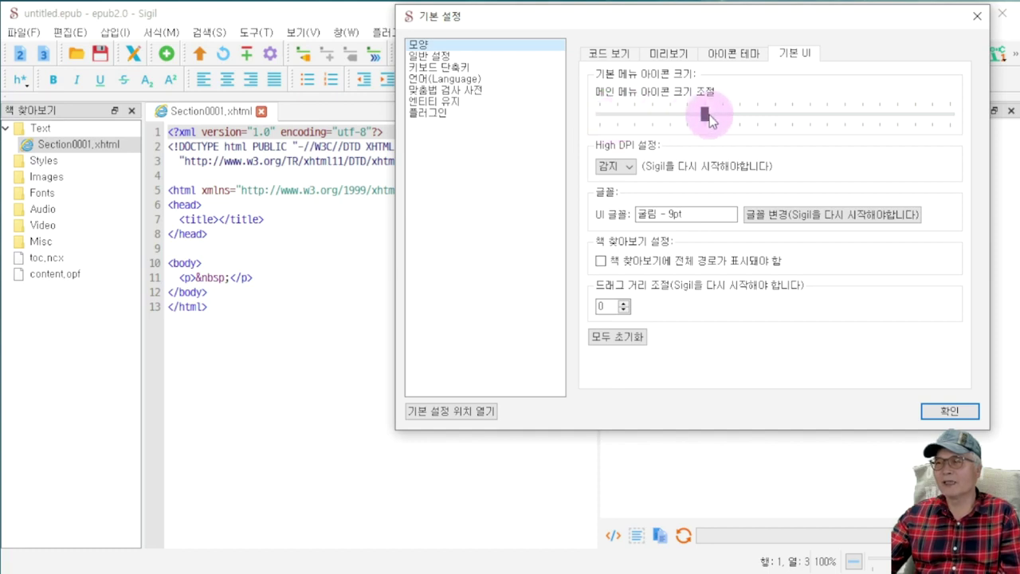
{"action": "left_click_drag", "start_coordinate": [704, 118], "coordinate": [668, 114]}
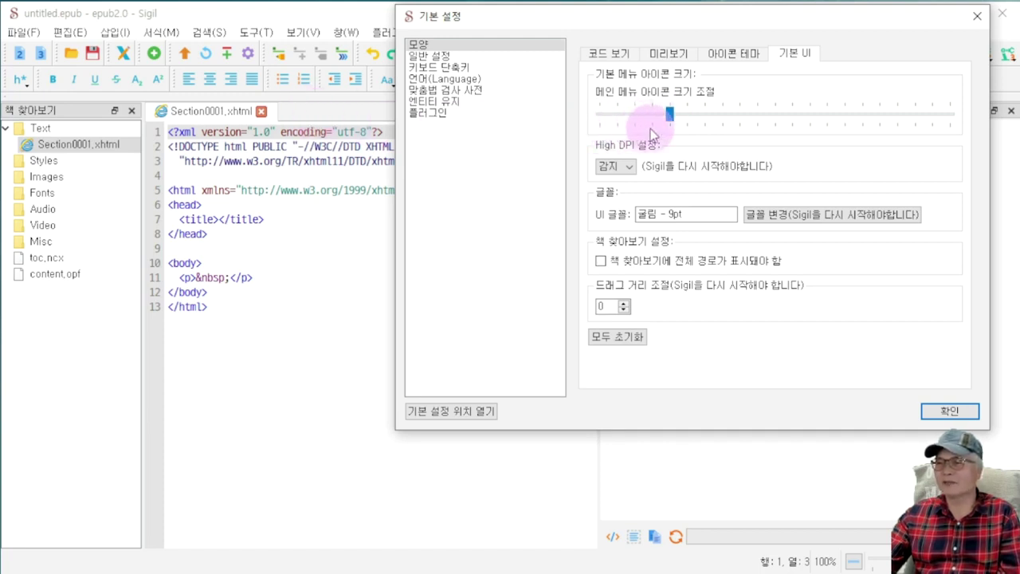
{"action": "left_click_drag", "start_coordinate": [690, 24], "coordinate": [582, 145]}
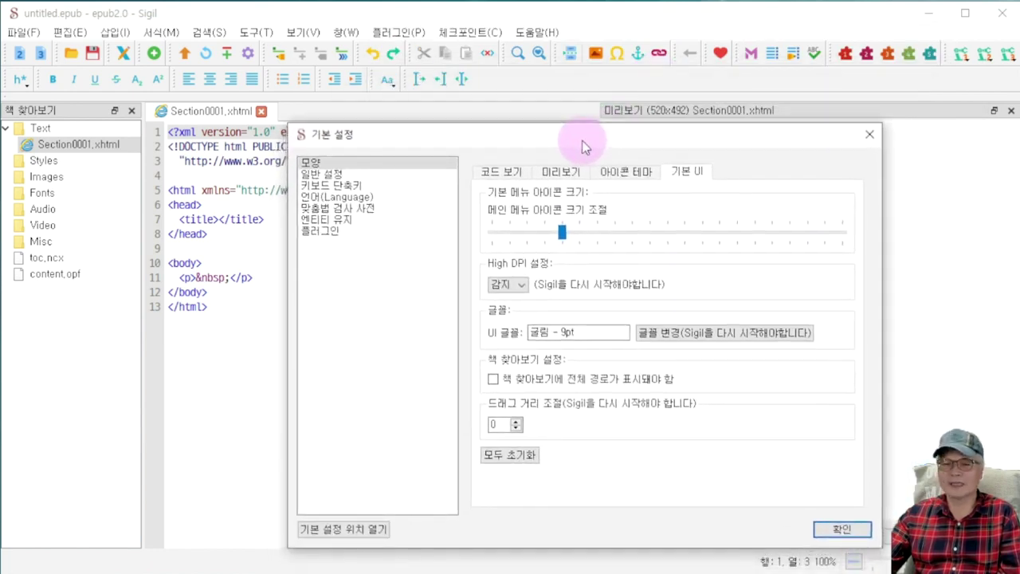
{"action": "left_click_drag", "start_coordinate": [561, 231], "coordinate": [552, 231]}
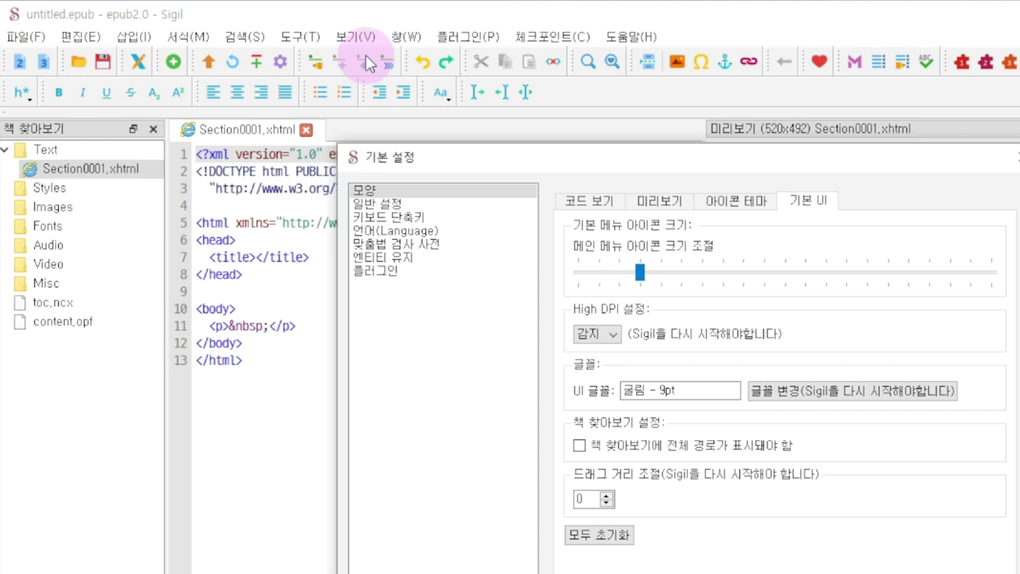
- Set the UI font to 굴림 at size 10, apply the preferences, and restart Sigil to load the change
{"action": "left_click", "coordinate": [825, 398]}
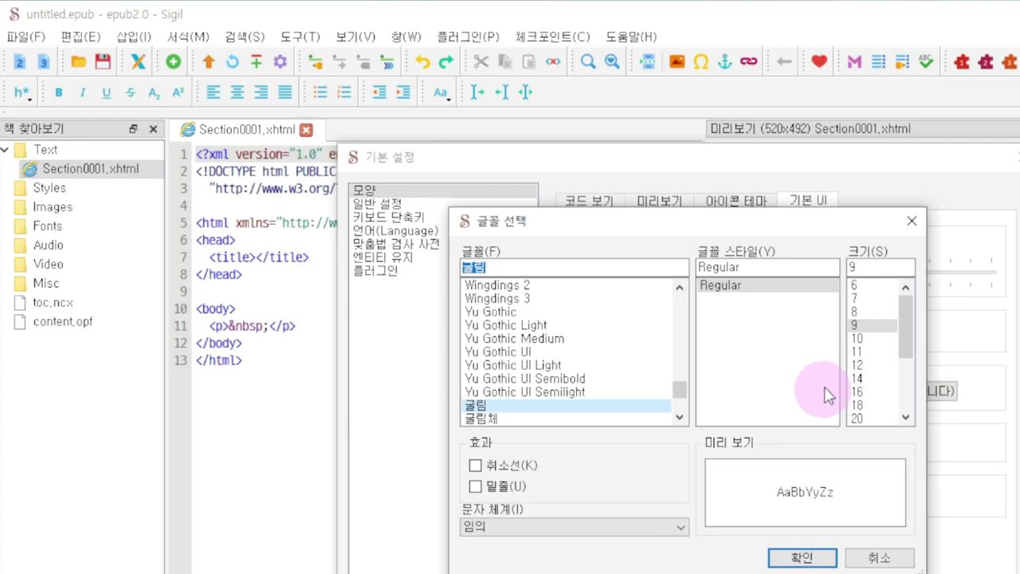
{"action": "left_click", "coordinate": [864, 338]}
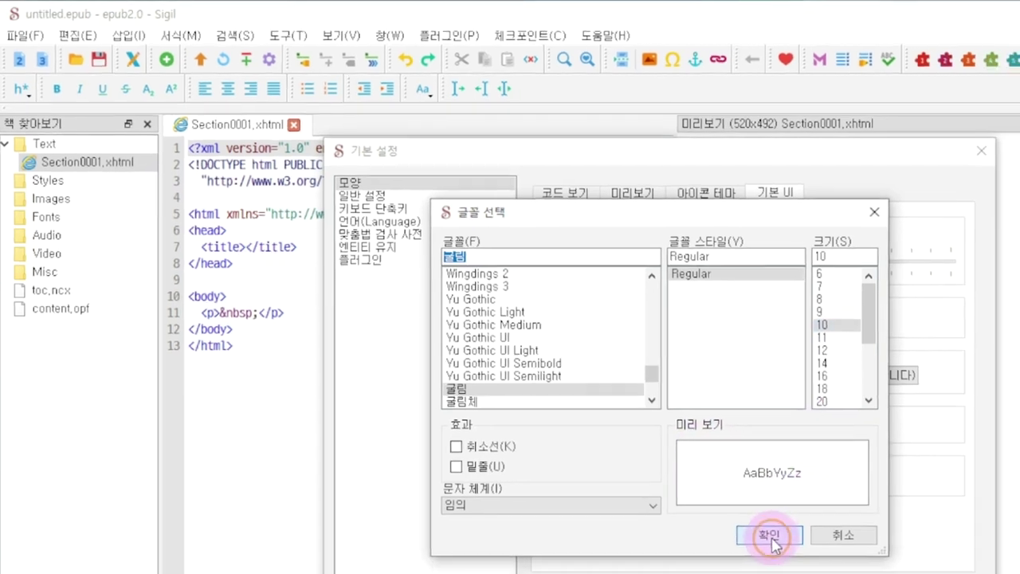
{"action": "left_click", "coordinate": [801, 557]}
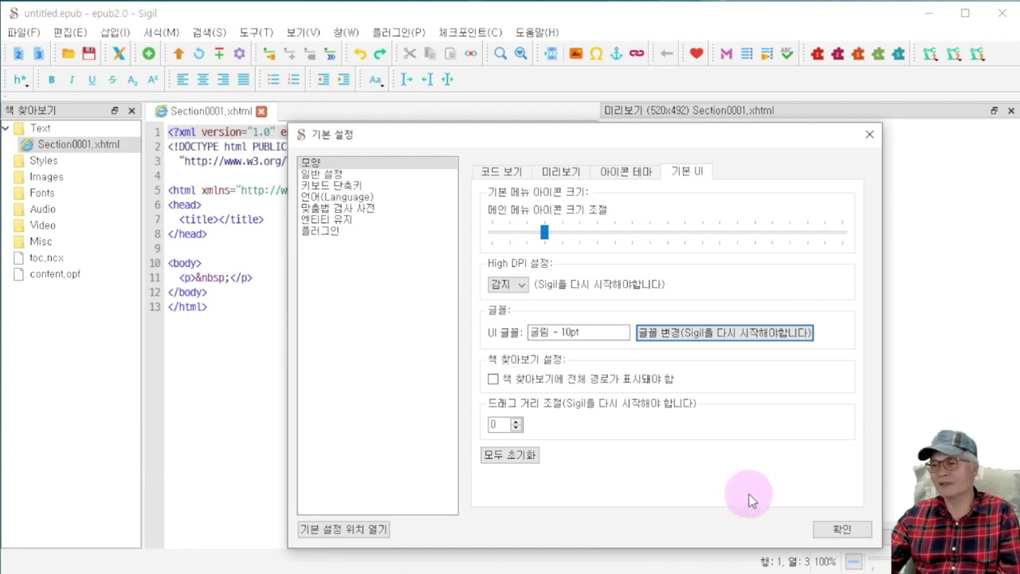
{"action": "left_click", "coordinate": [855, 533]}
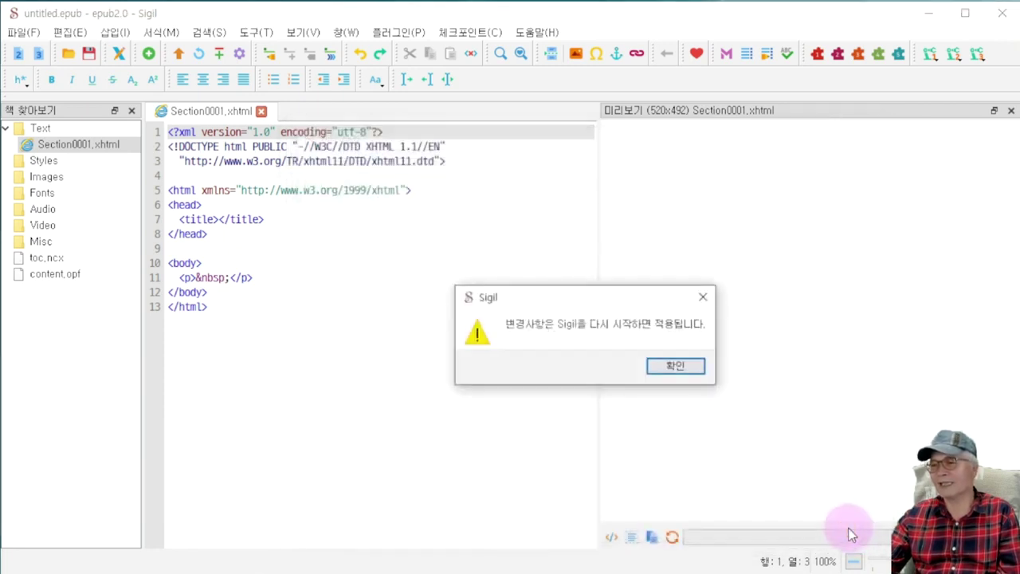
{"action": "left_click", "coordinate": [676, 368]}
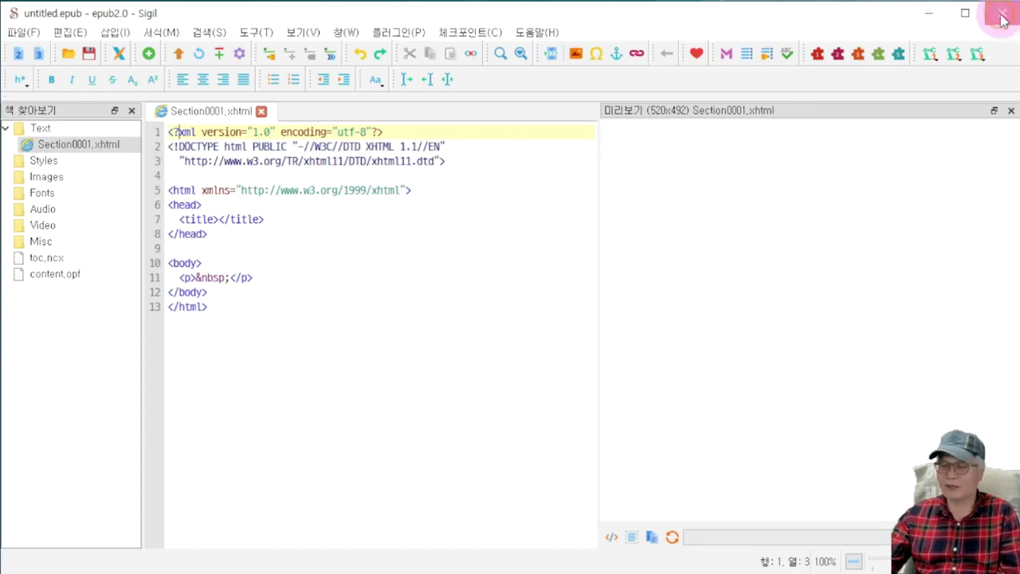
{"action": "left_click", "coordinate": [1001, 16]}
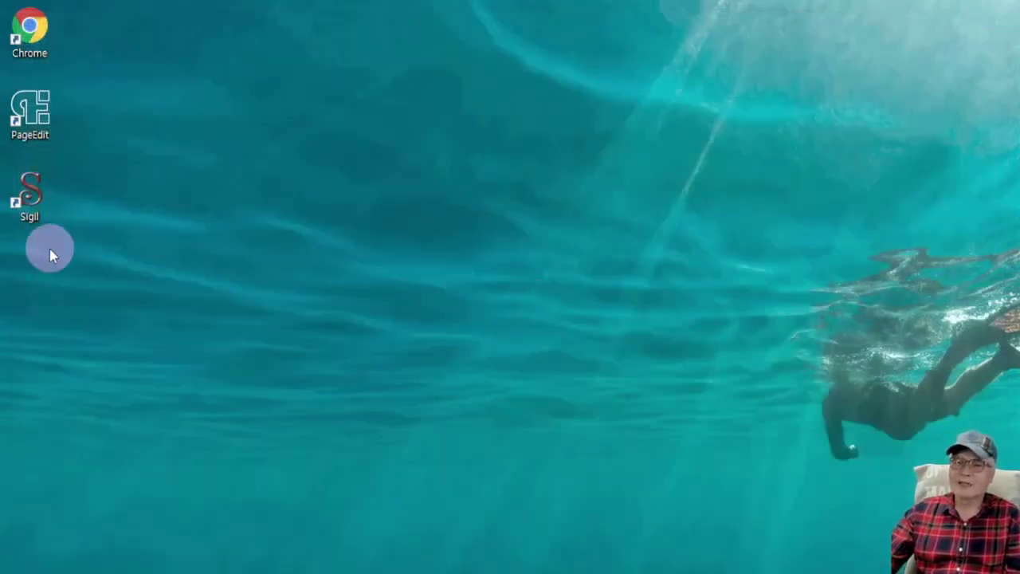
{"action": "double_click", "coordinate": [40, 209]}
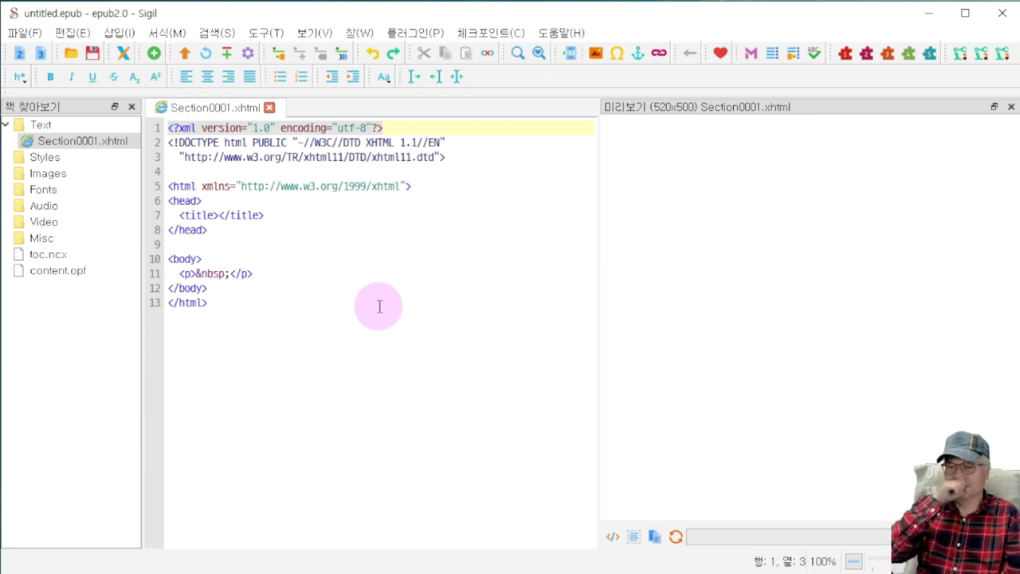
- Review the 기본 UI preferences, including the book browser path, drag distance and 모두 초기화 options, and close the preferences
{"action": "left_click", "coordinate": [70, 36]}
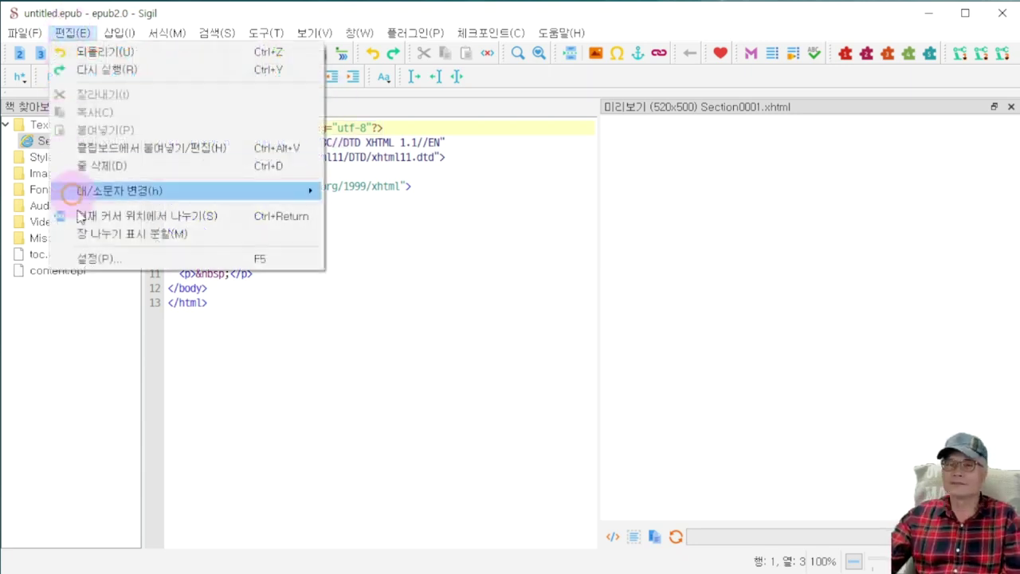
{"action": "left_click", "coordinate": [118, 258]}
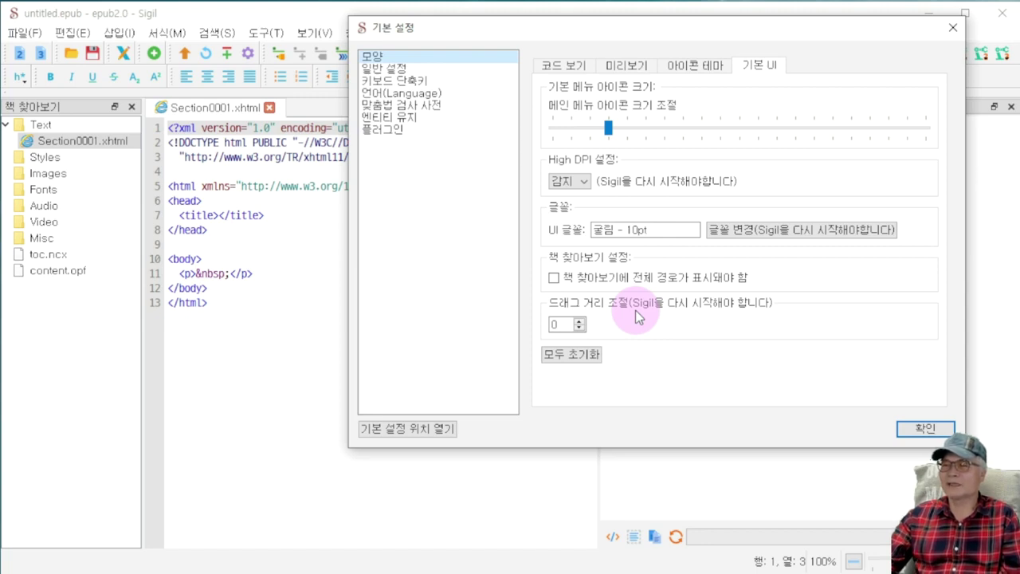
{"action": "left_click", "coordinate": [585, 361]}
{"action": "left_click", "coordinate": [924, 427]}
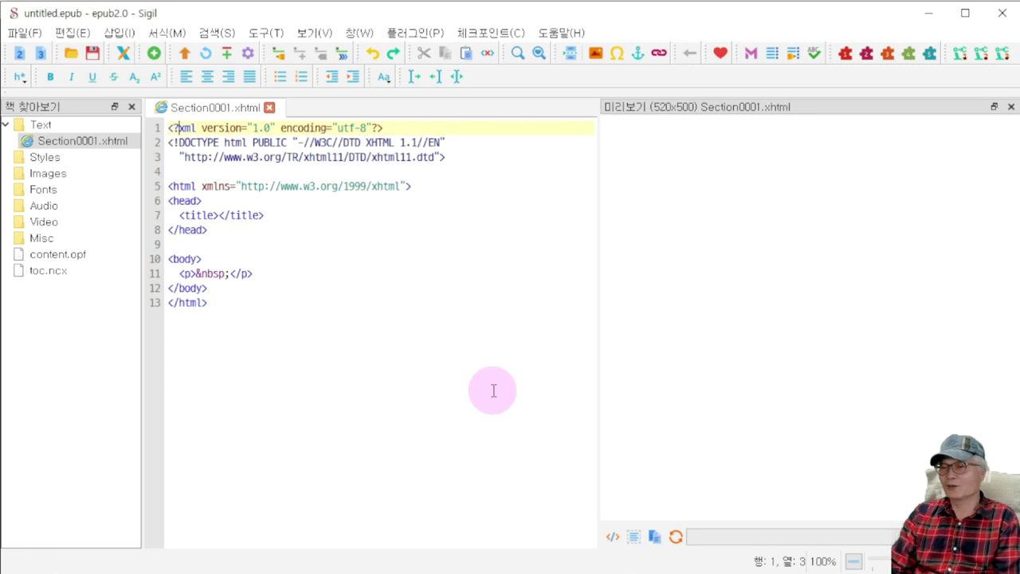